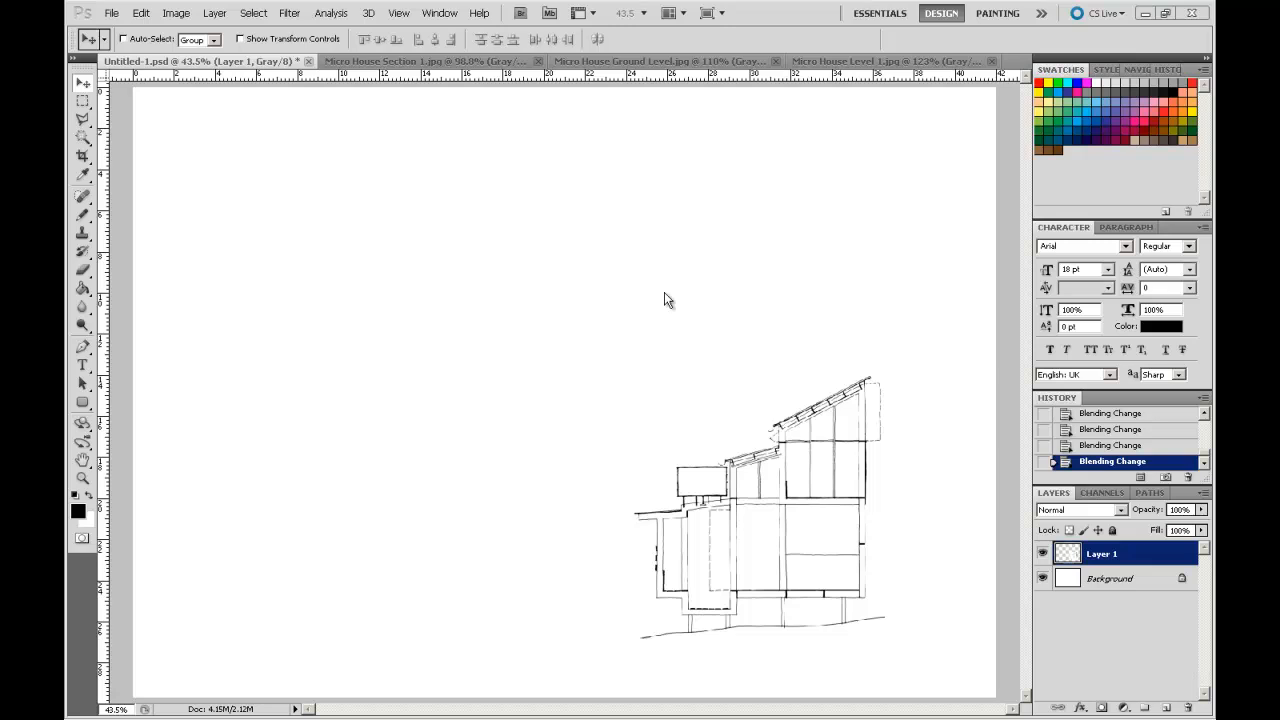
Copy the whole Ground Level plan, paste it onto the presentation sheet and move it to the lower left.
left_click(408, 64)
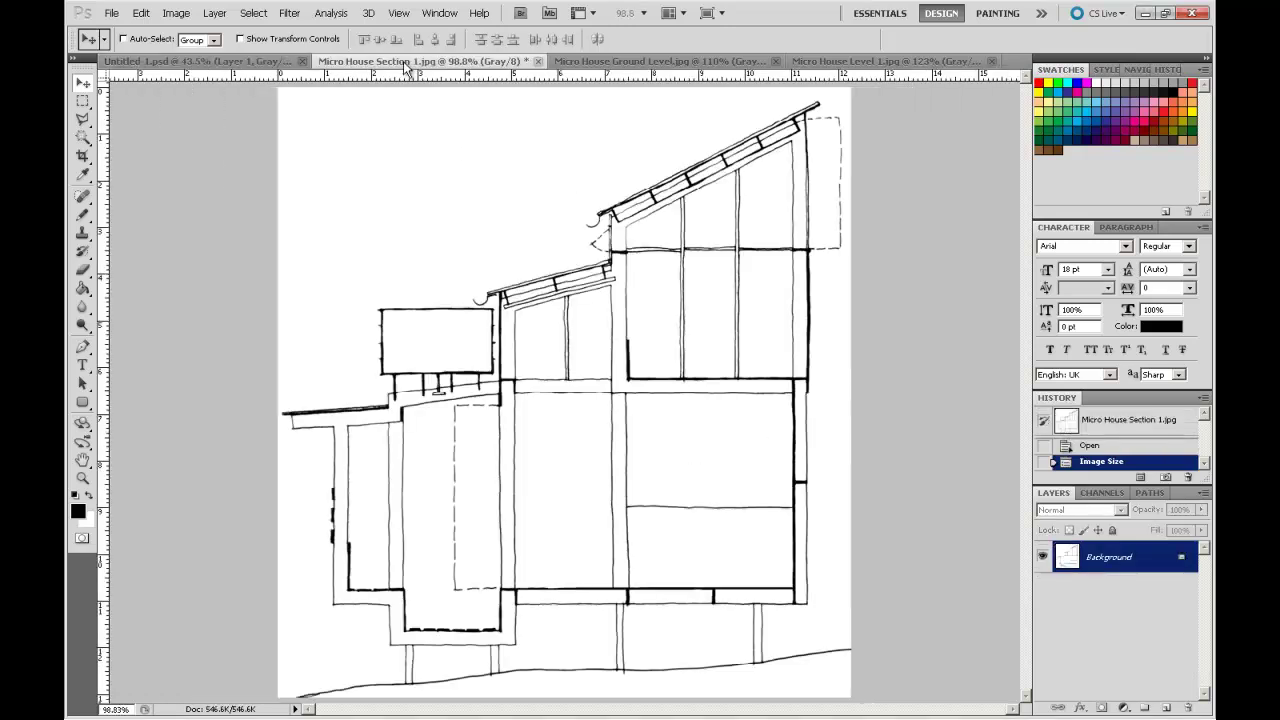
left_click(650, 62)
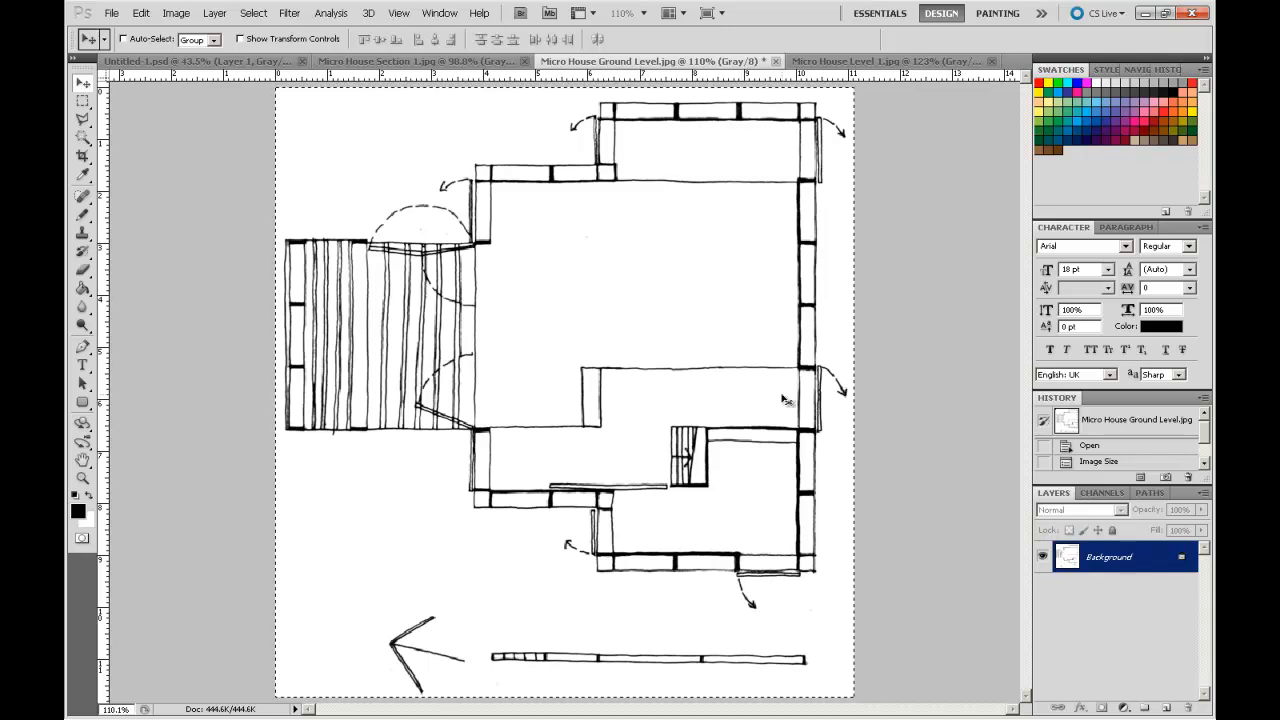
key("ctrl+a")
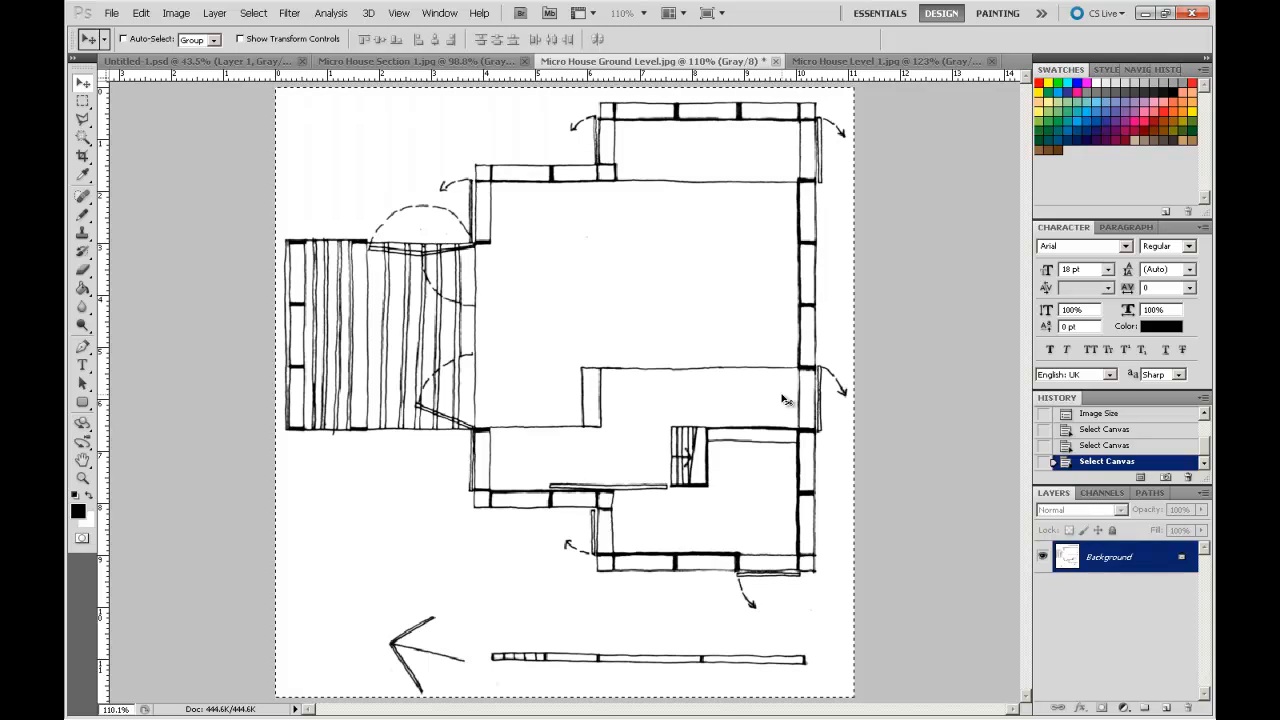
left_click(158, 62)
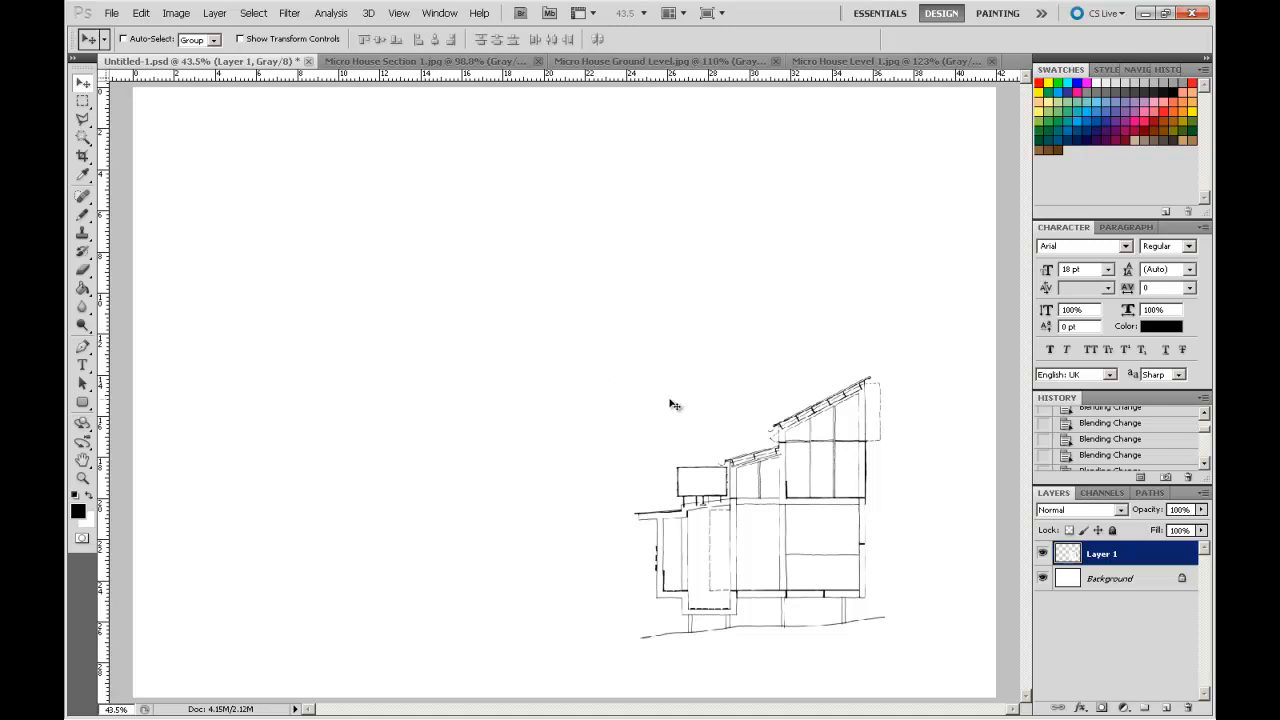
key("ctrl+v")
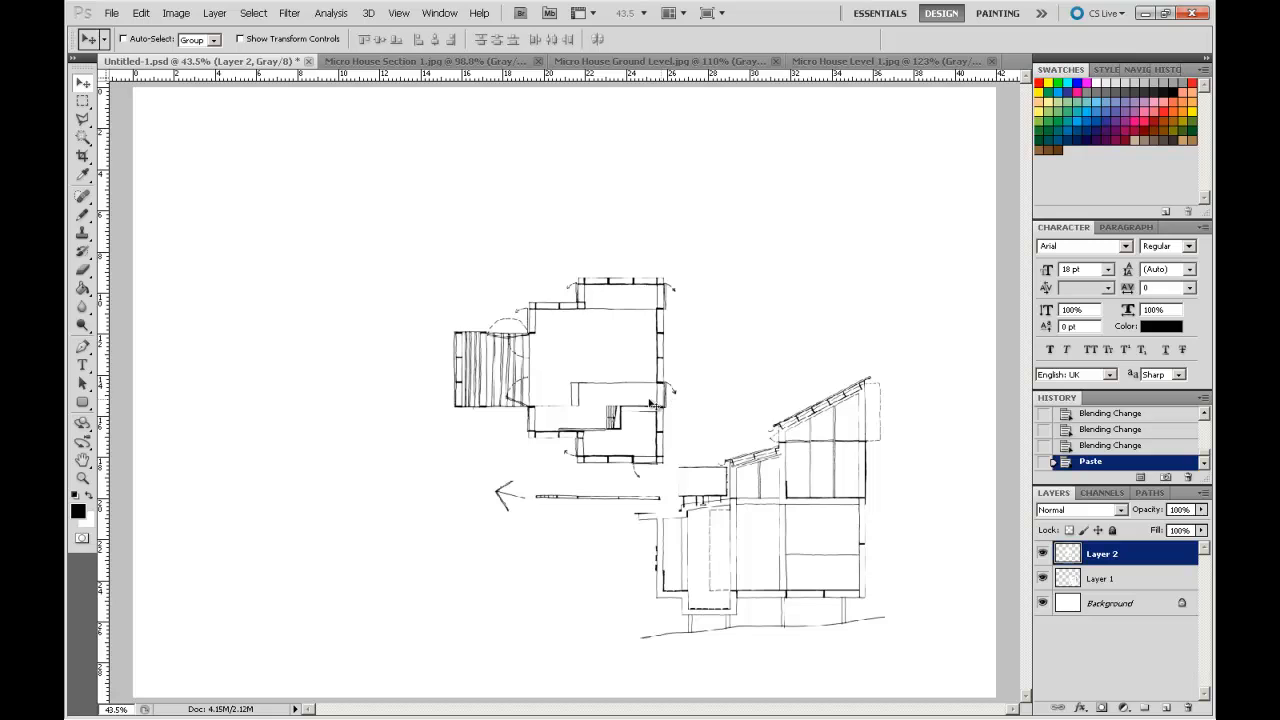
mouse_move(596, 362)
left_mouse_down()
mouse_move(379, 509)
mouse_move(340, 514)
left_mouse_up()
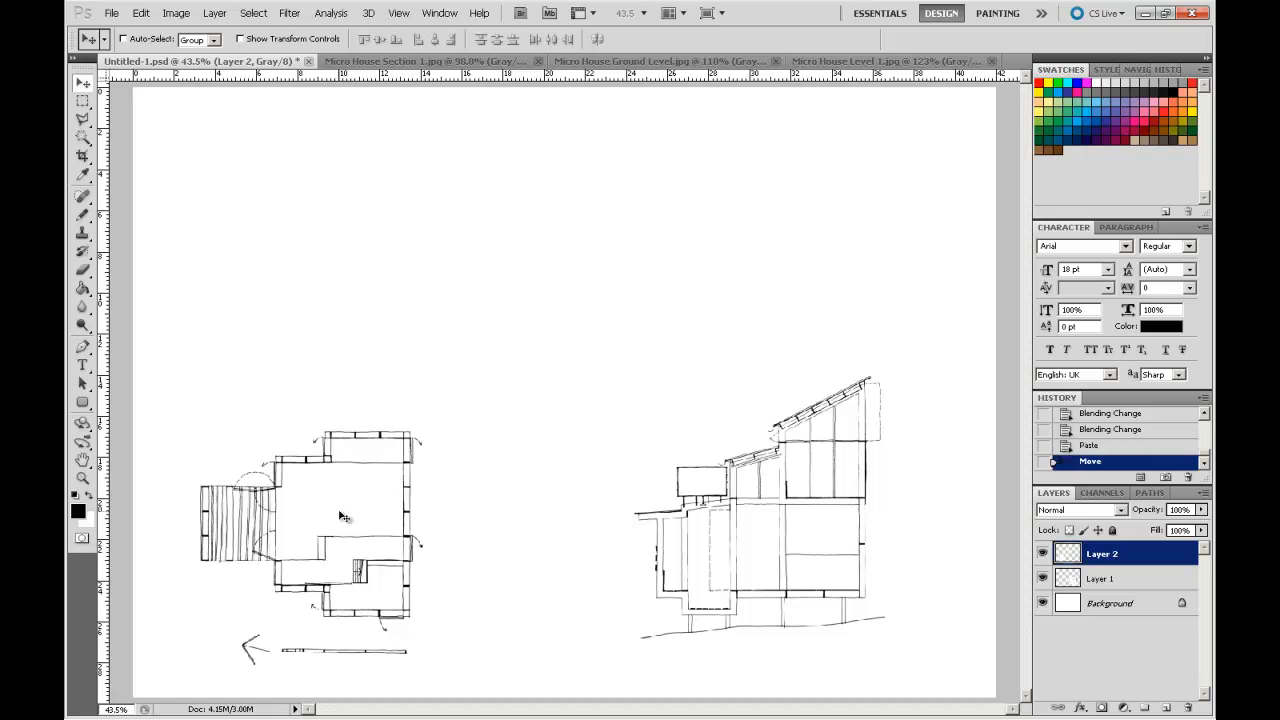
Copy the whole Level 1 plan, paste it onto the sheet and place it at the upper left.
left_click(858, 62)
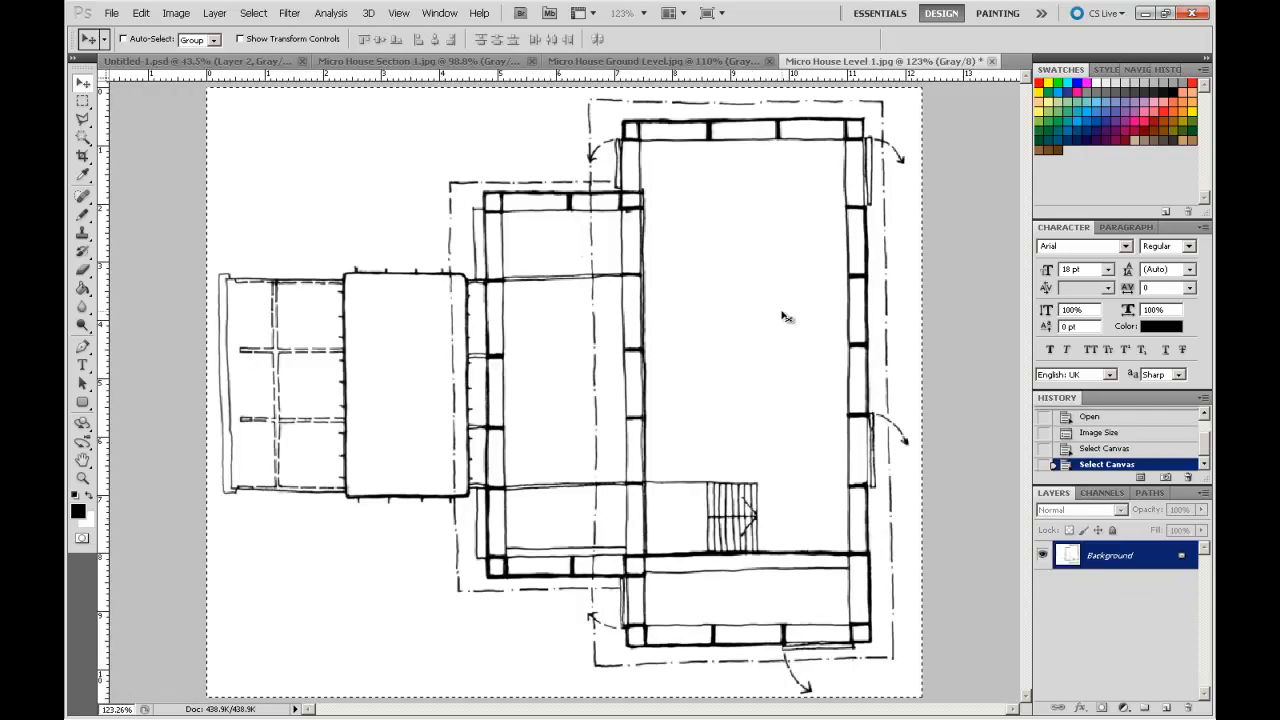
key("ctrl+a")
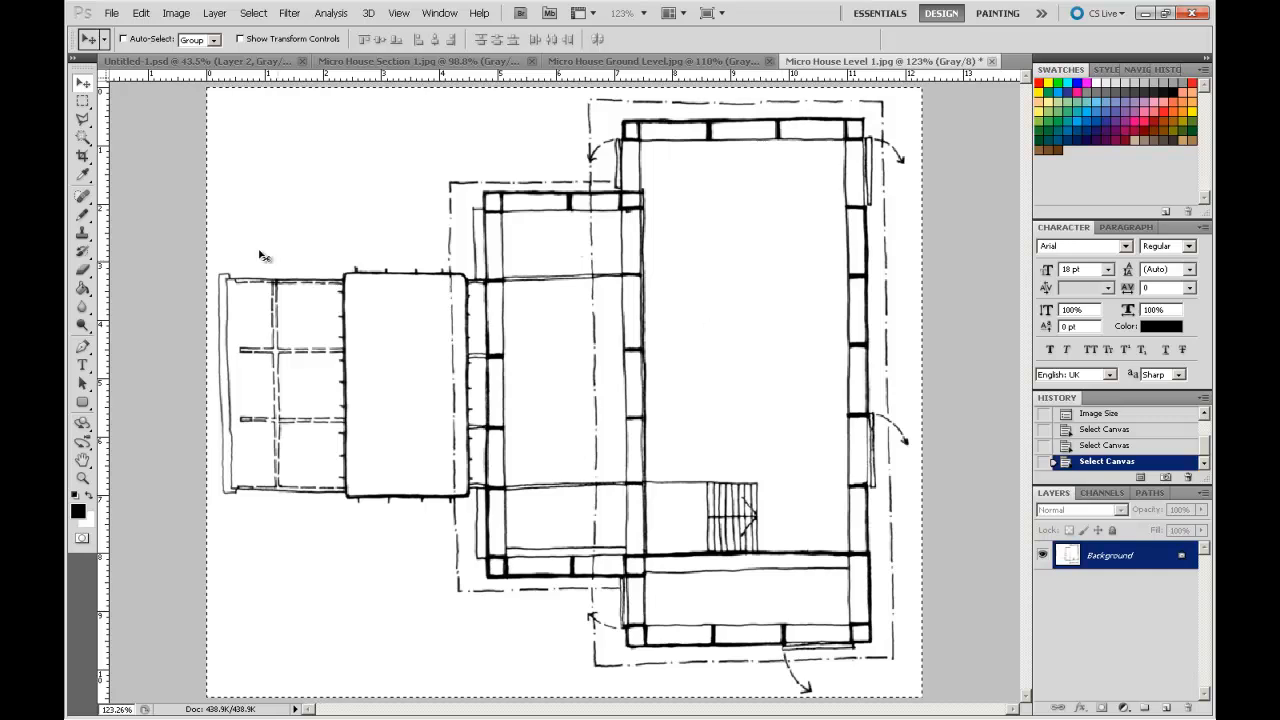
left_click(210, 62)
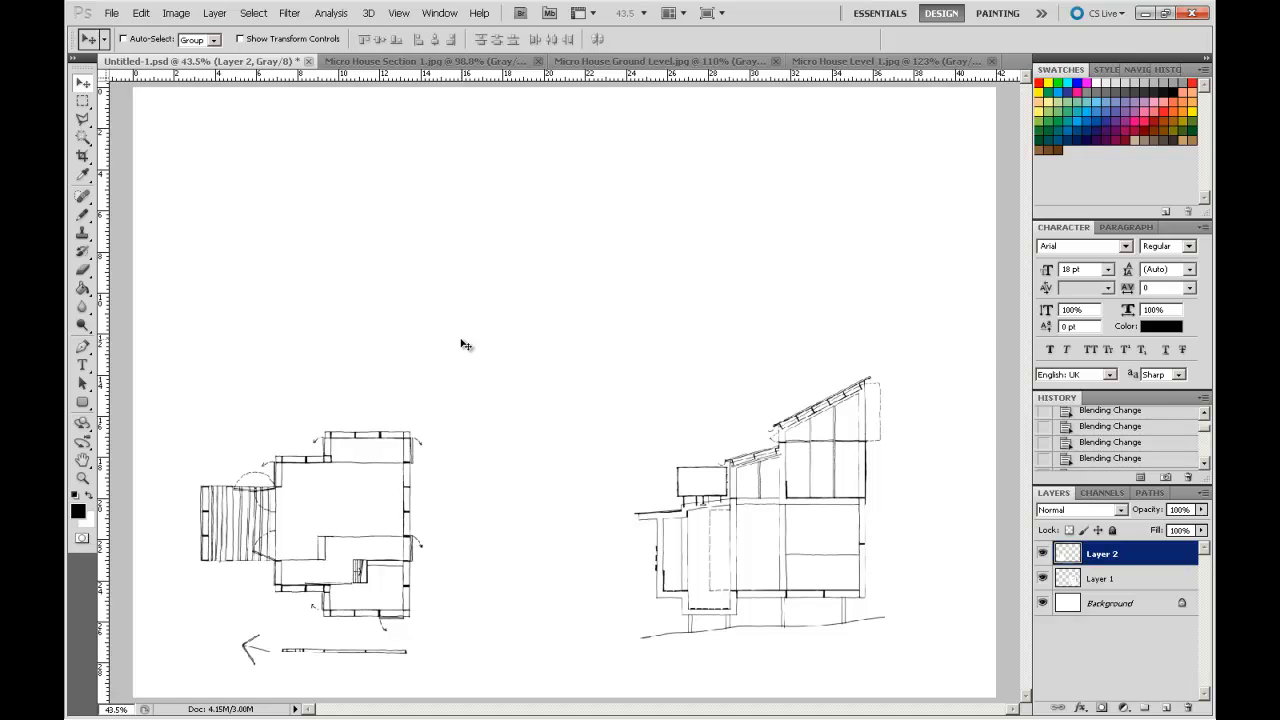
key("ctrl+v")
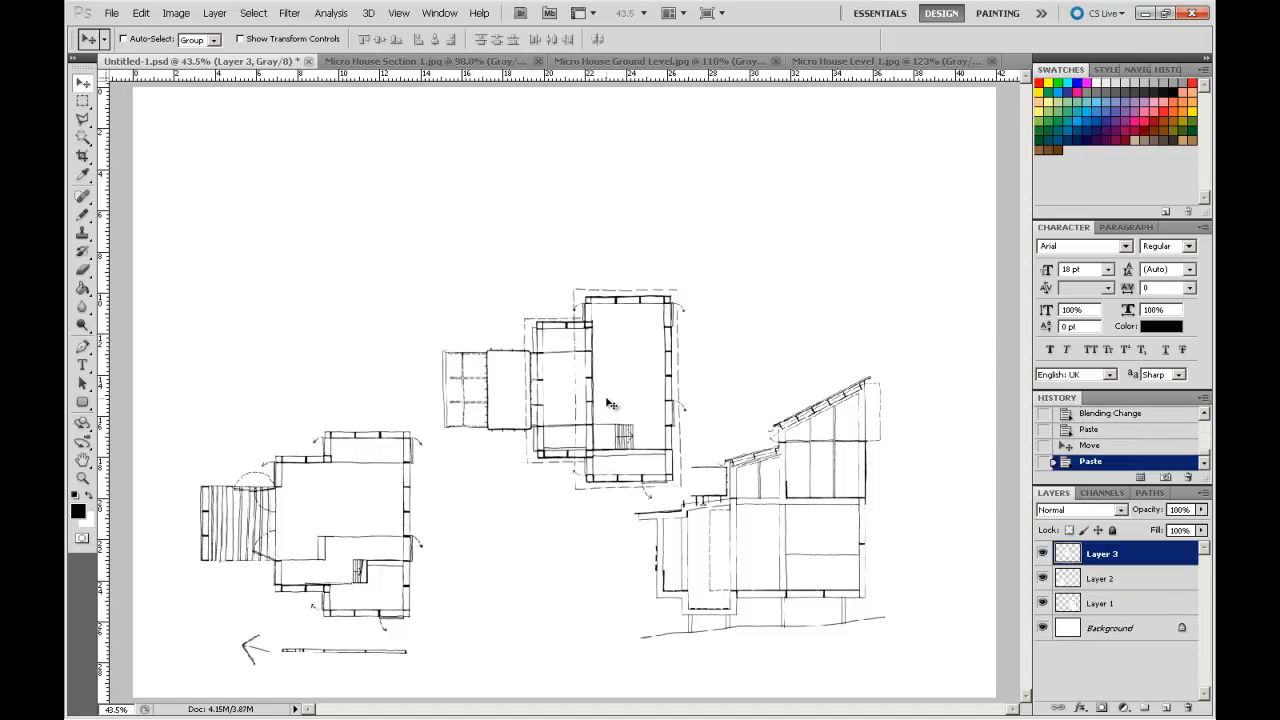
left_click_drag(610, 403, 338, 253)
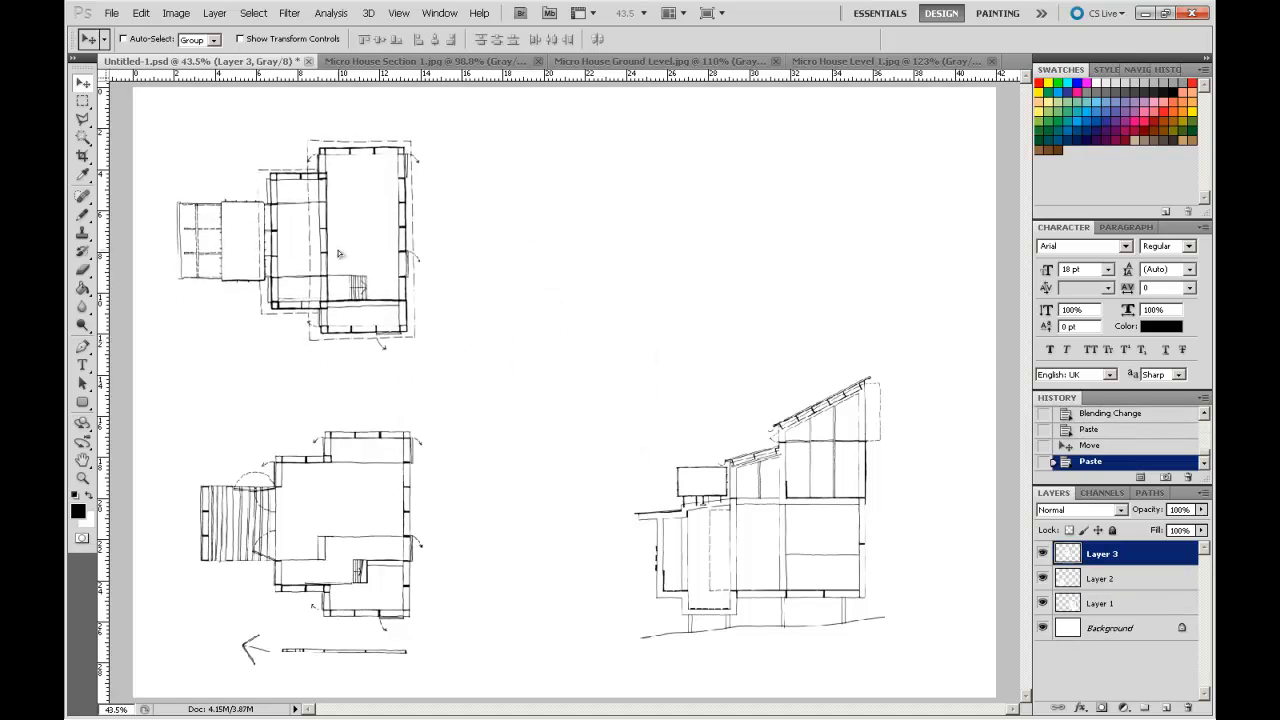
key("shift+Up")
key("shift+Up")
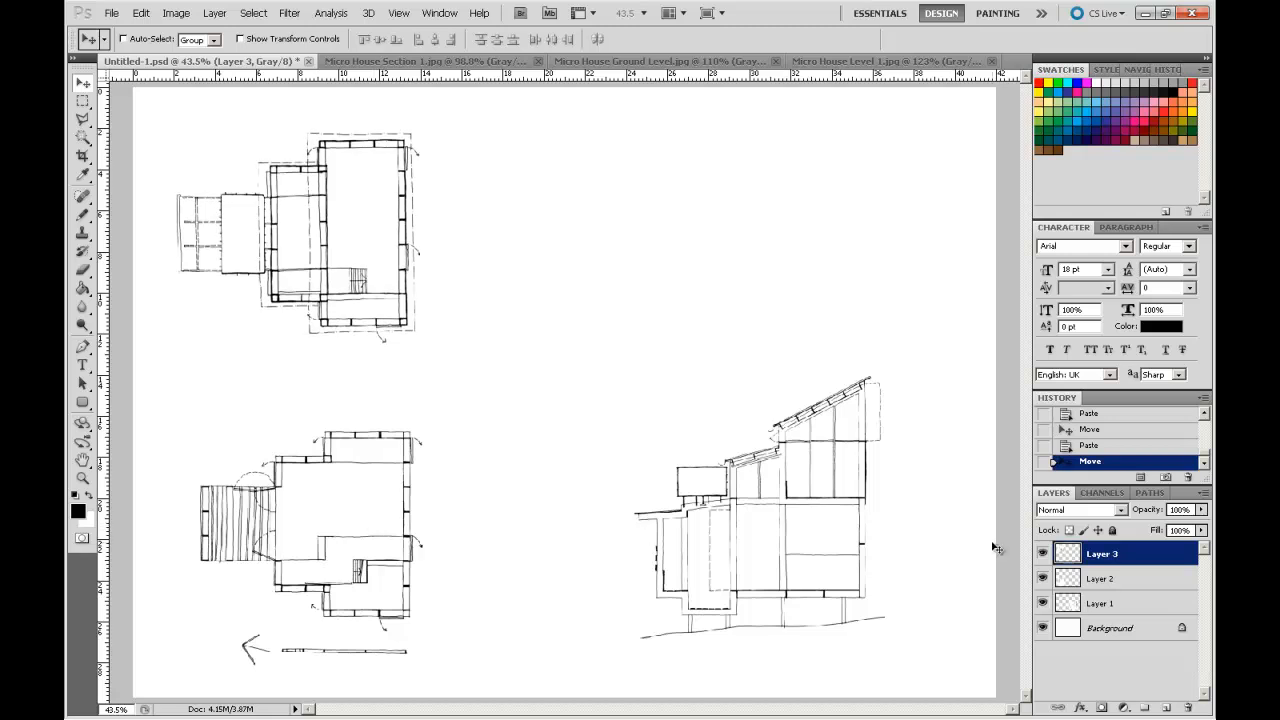
Nudge the ground plan on Layer 2 so it lines up beneath the Level 1 plan.
left_click(1104, 580)
key("shift+Up")
key("shift+Up")
key("shift+Up")
key("shift+Up")
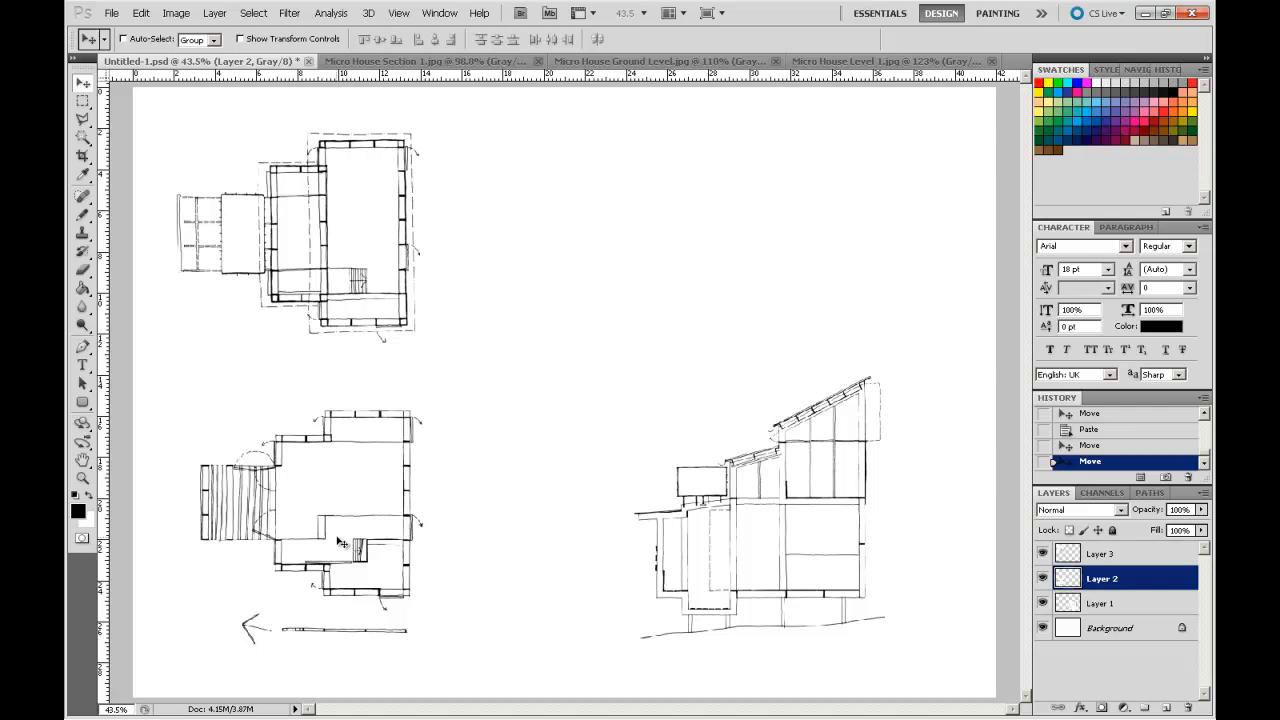
key("shift+Down")
key("shift+Down")
key("shift+Up")
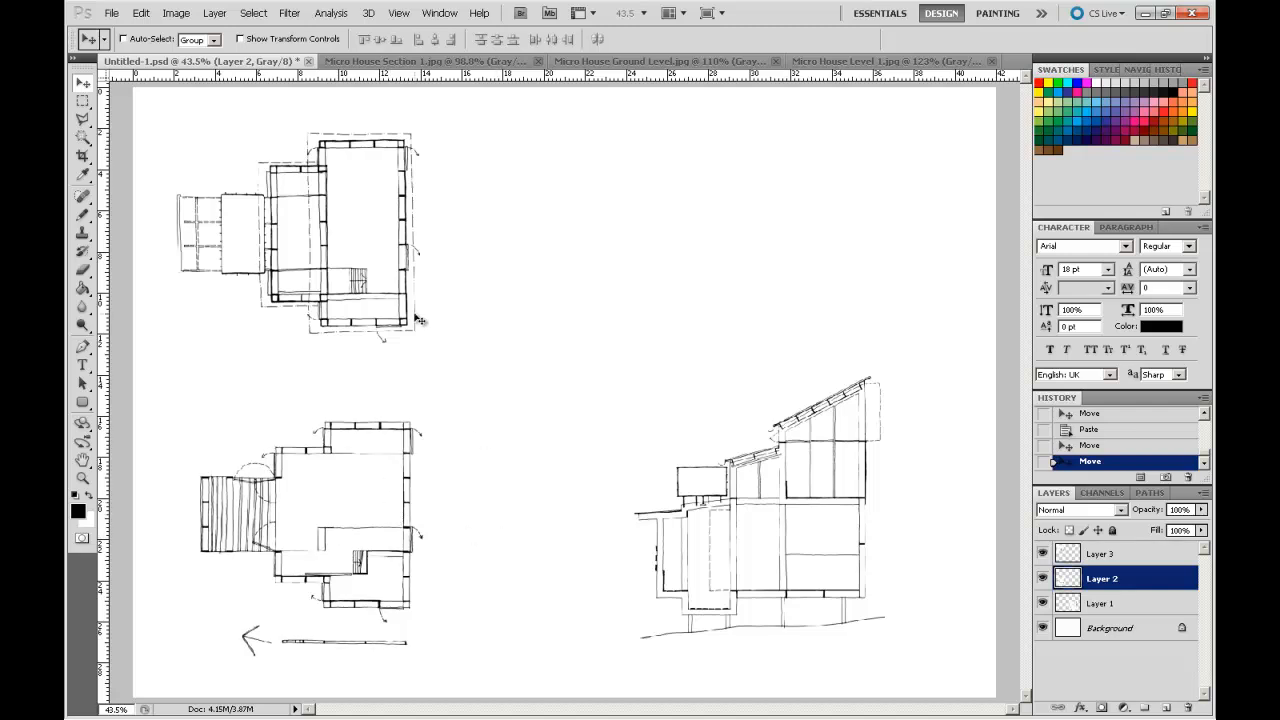
key("shift+Down")
key("shift+Down")
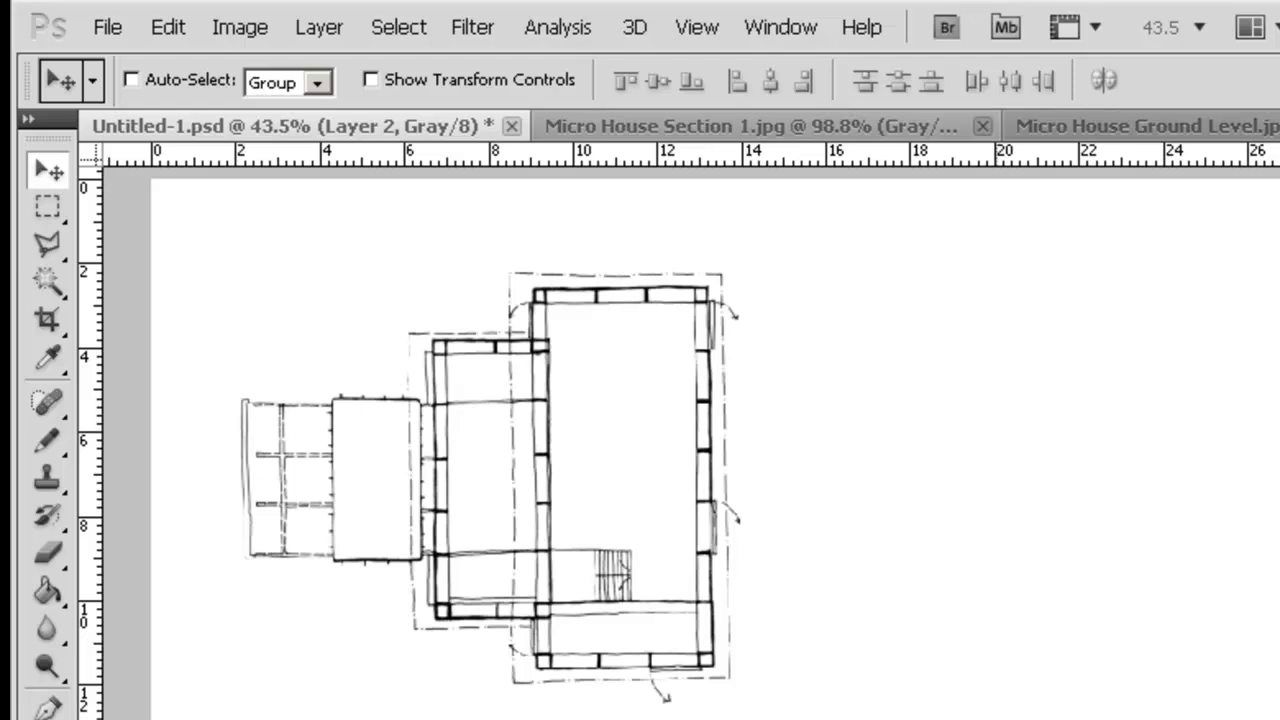
Bring up the Edit menu to reach the Preferences.
left_click(165, 28)
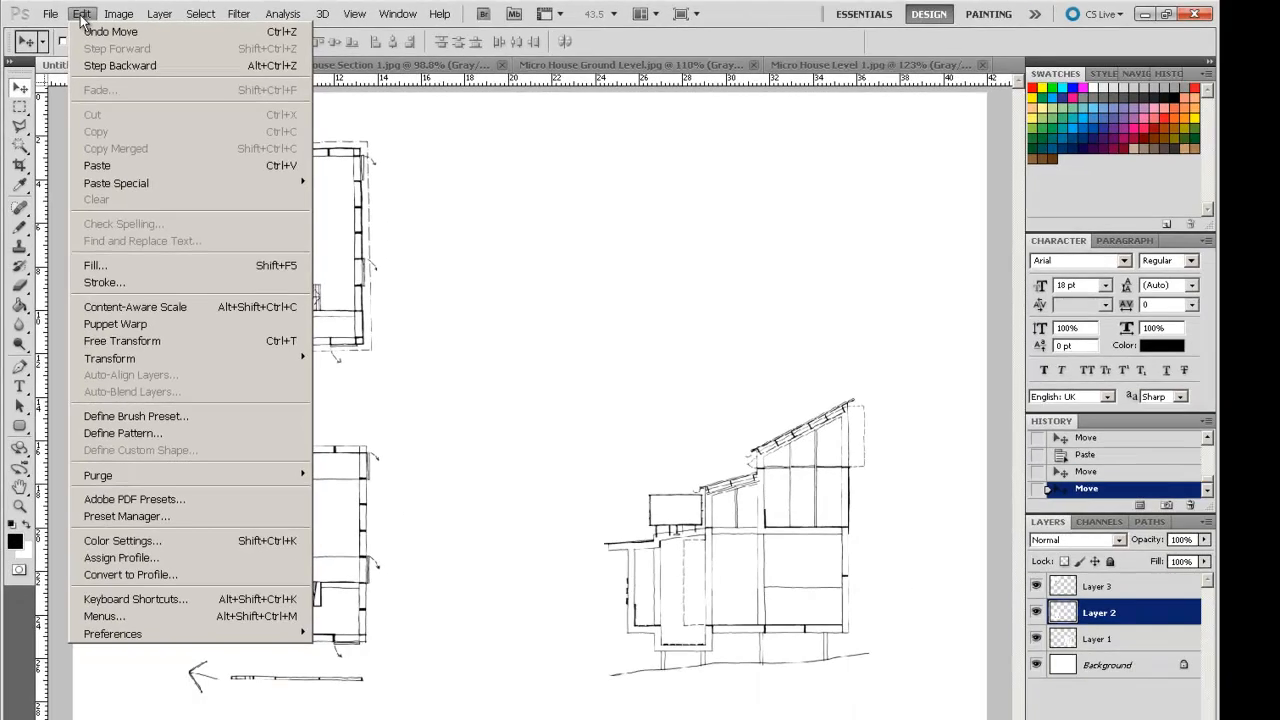
mouse_move(113, 633)
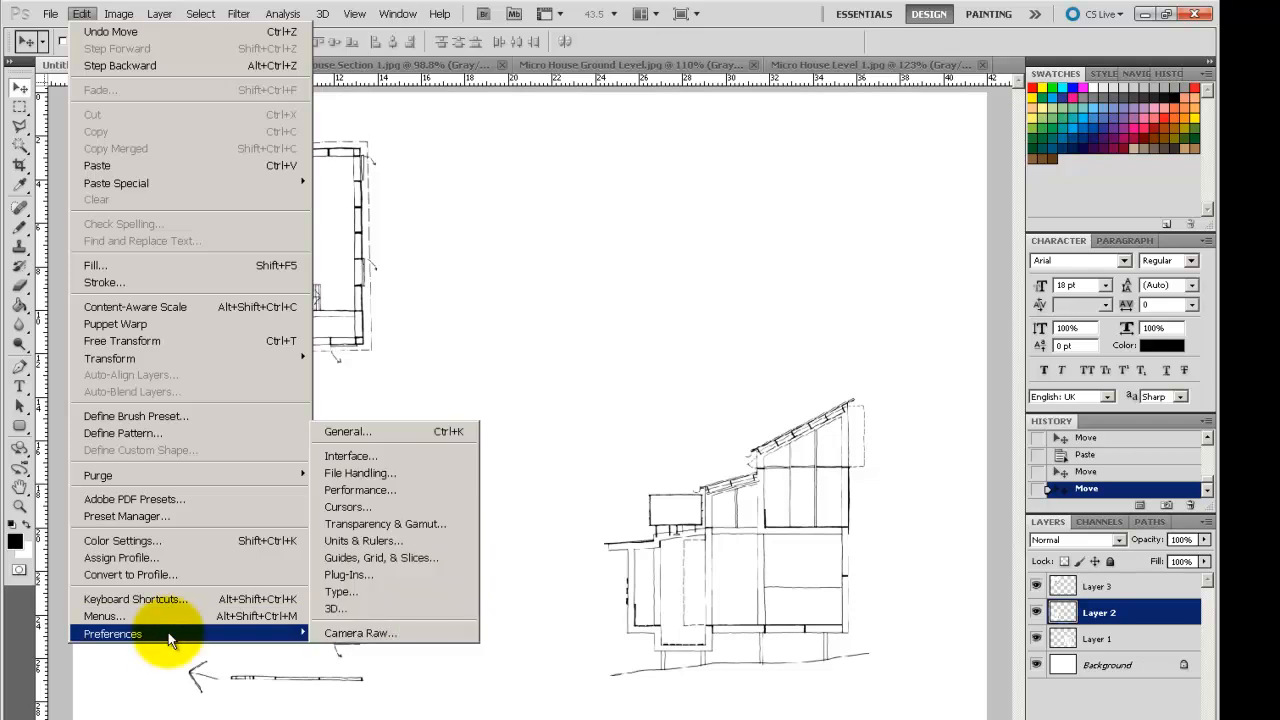
In Preferences > Units & Rulers, set the ruler units to mm.
left_click(427, 432)
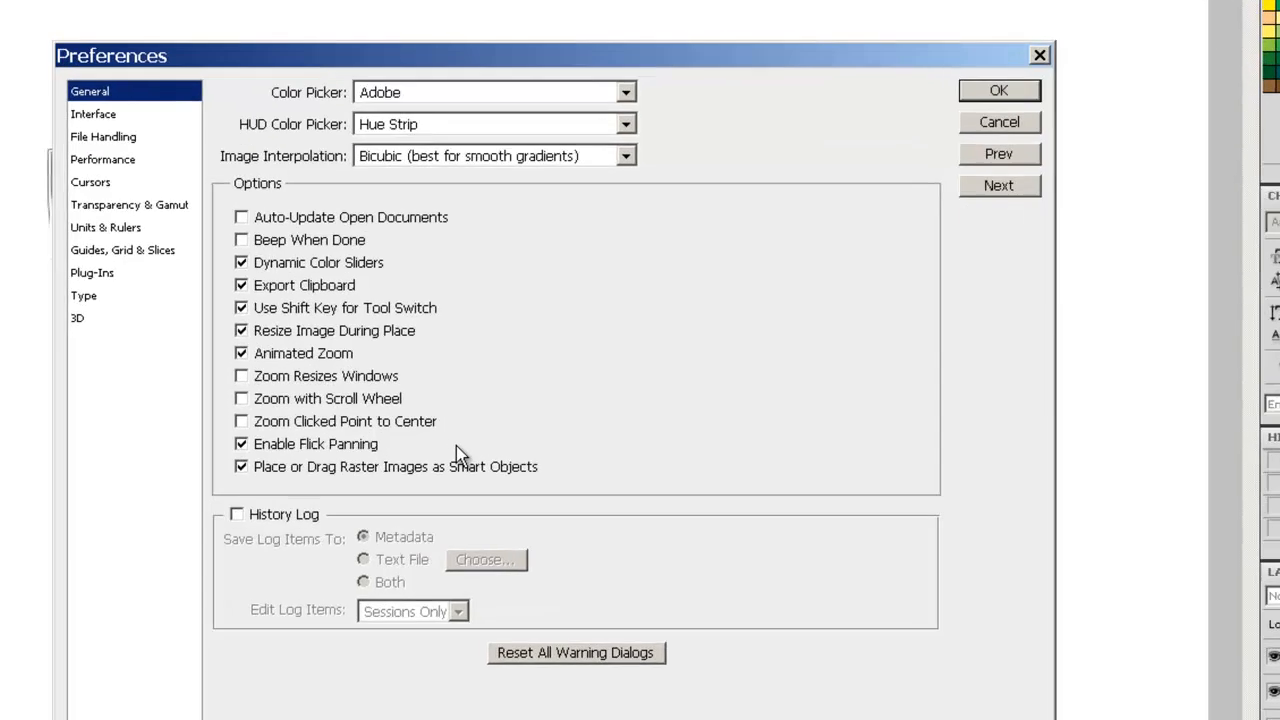
left_click(112, 218)
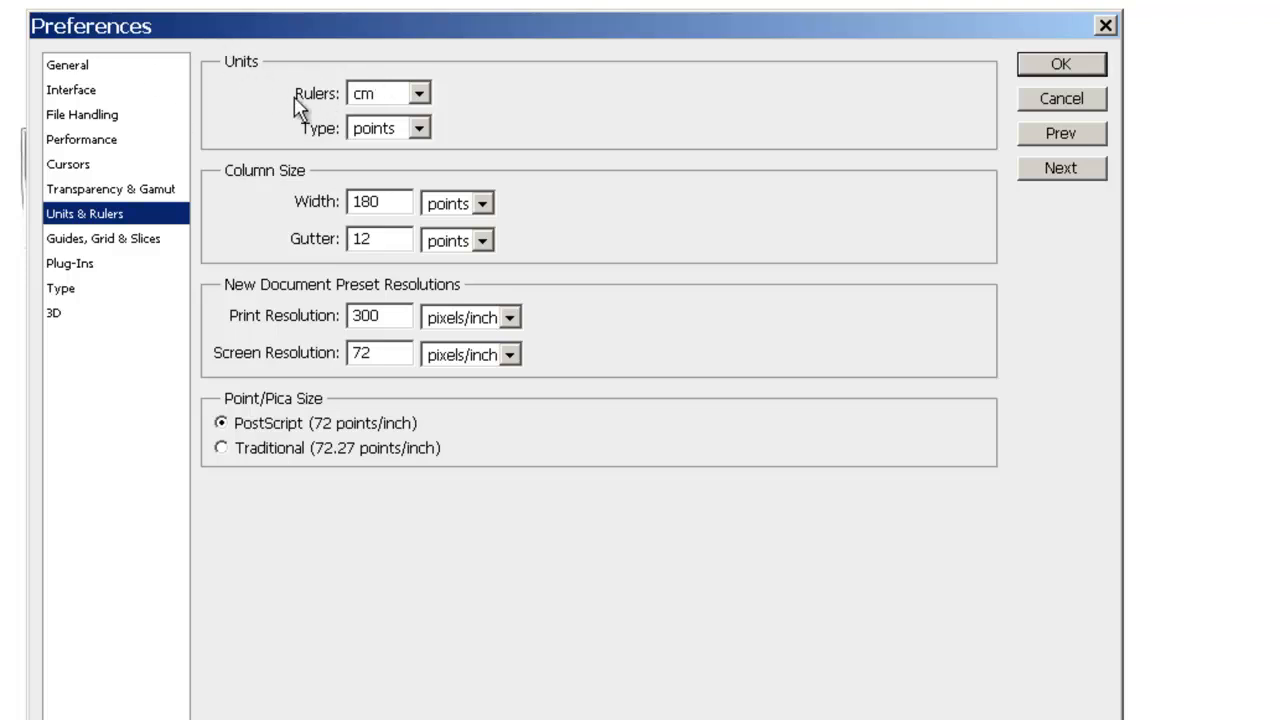
left_click(419, 93)
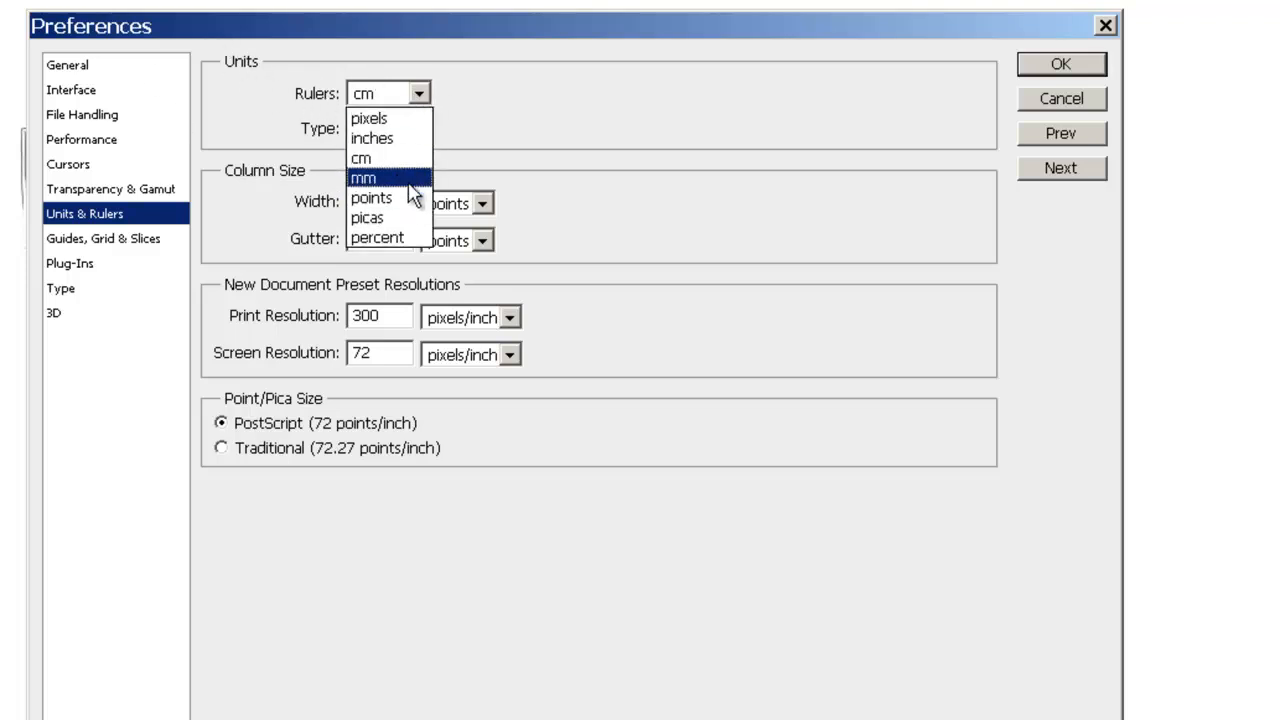
left_click(363, 178)
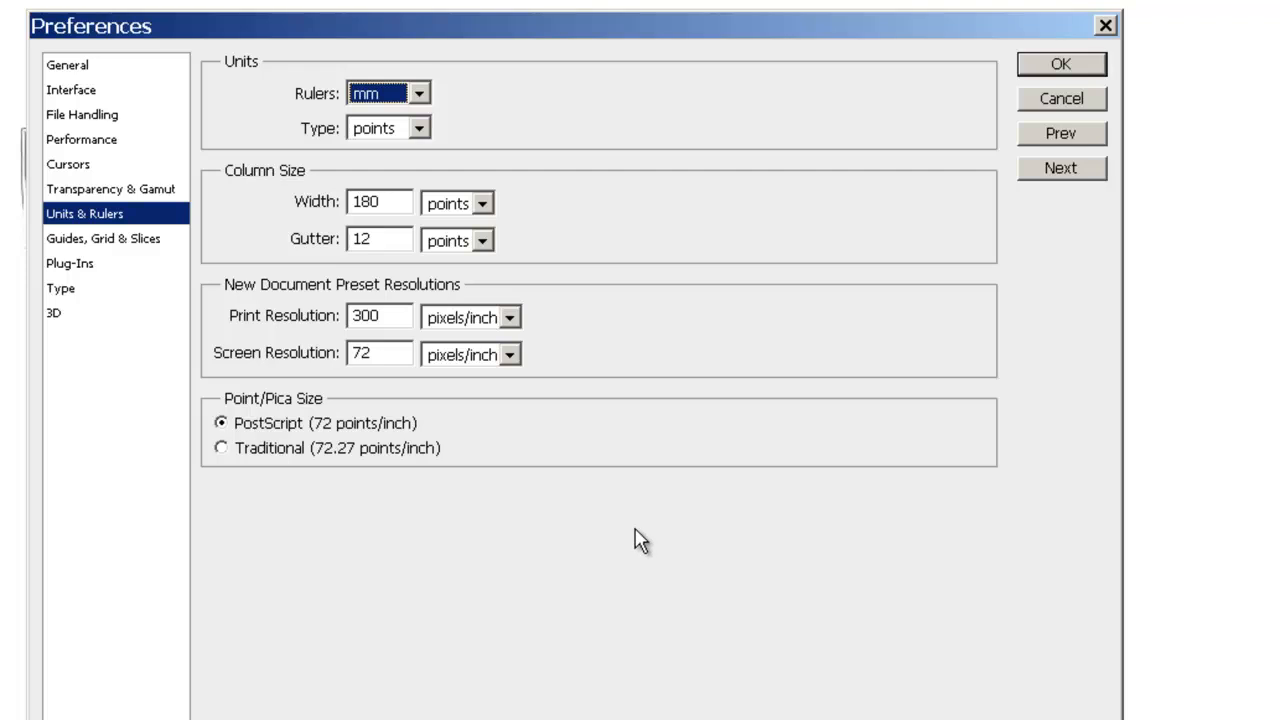
In Guides, Grid & Slices, set a gridline every 10 mm with 5 subdivisions.
left_click(95, 243)
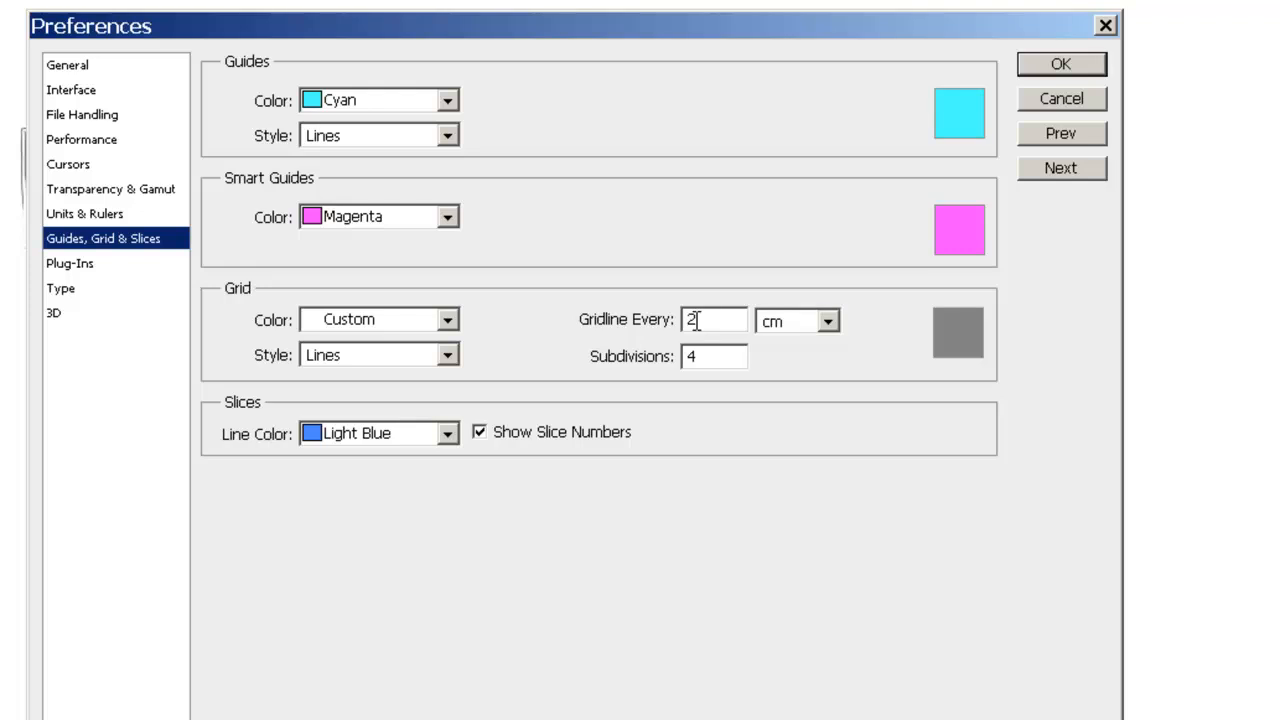
double_click(695, 318)
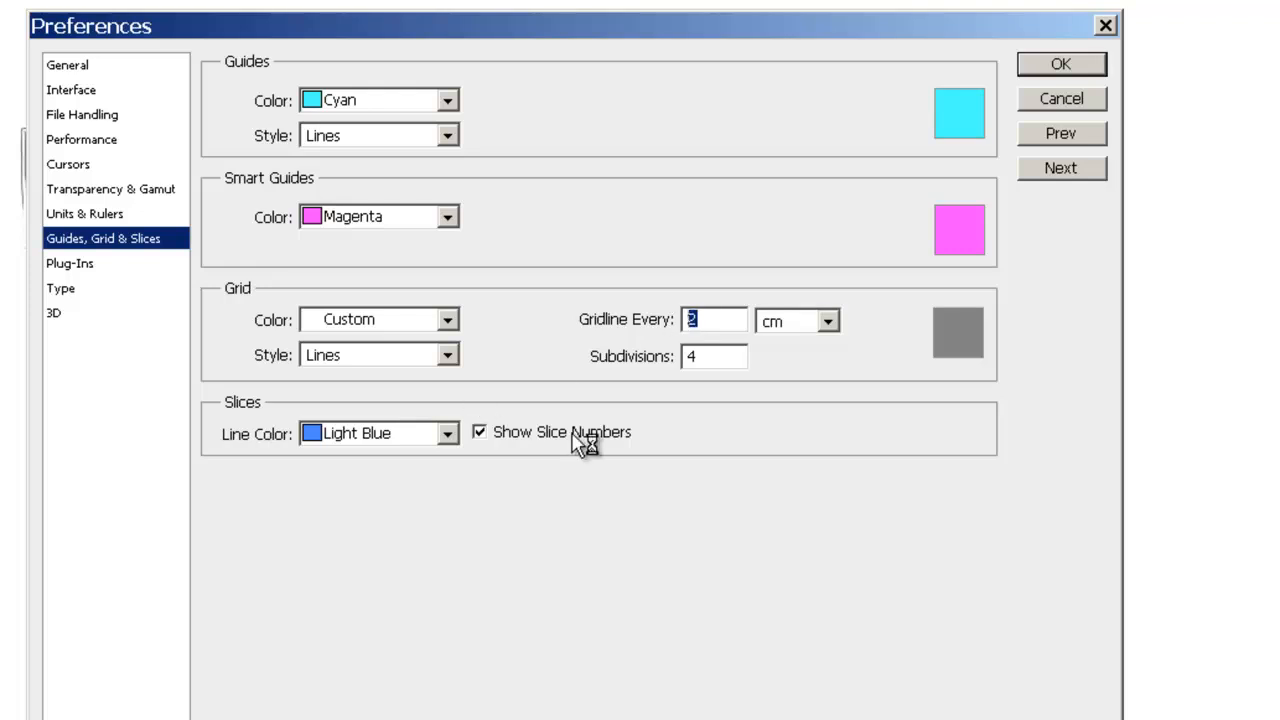
type("1")
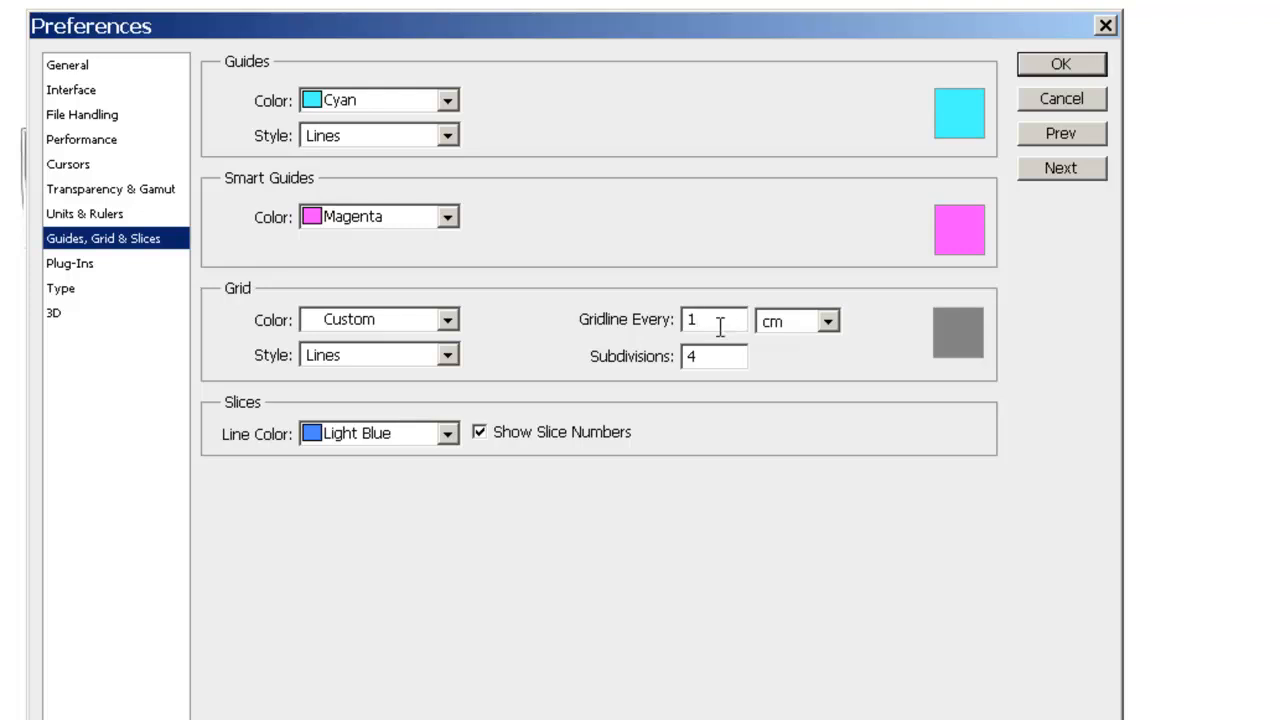
type("0")
left_click(828, 321)
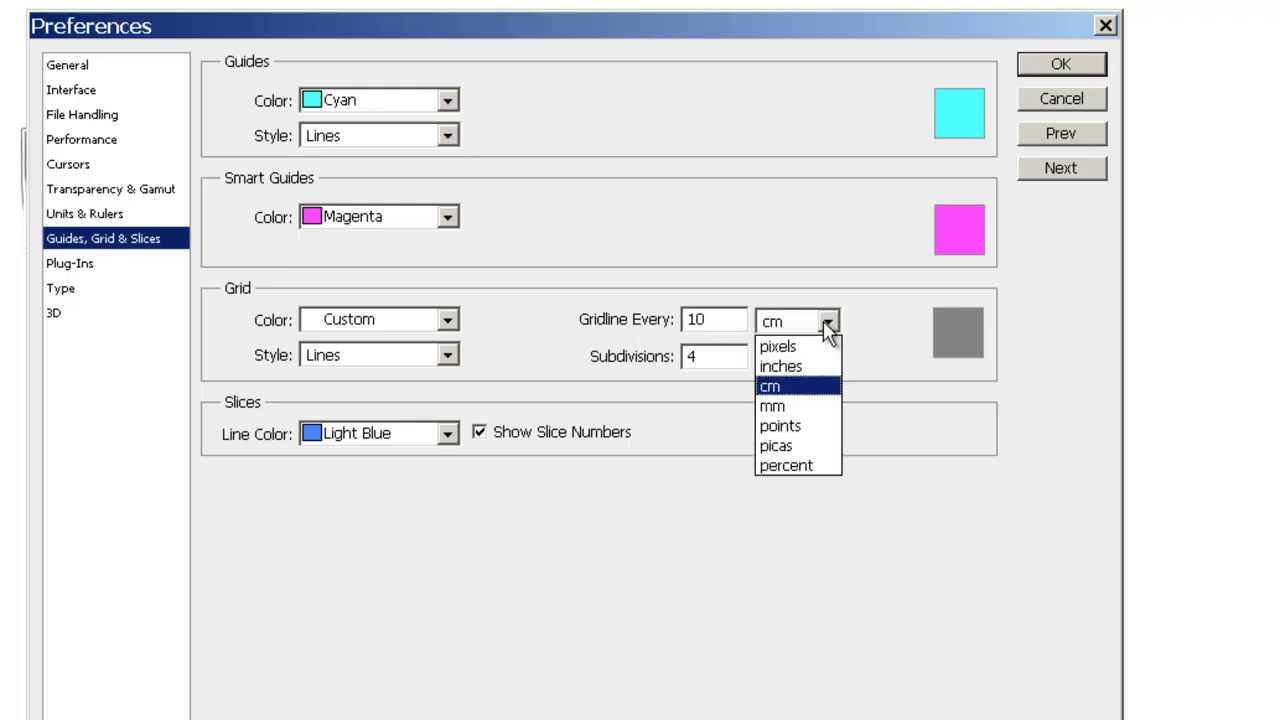
left_click(800, 406)
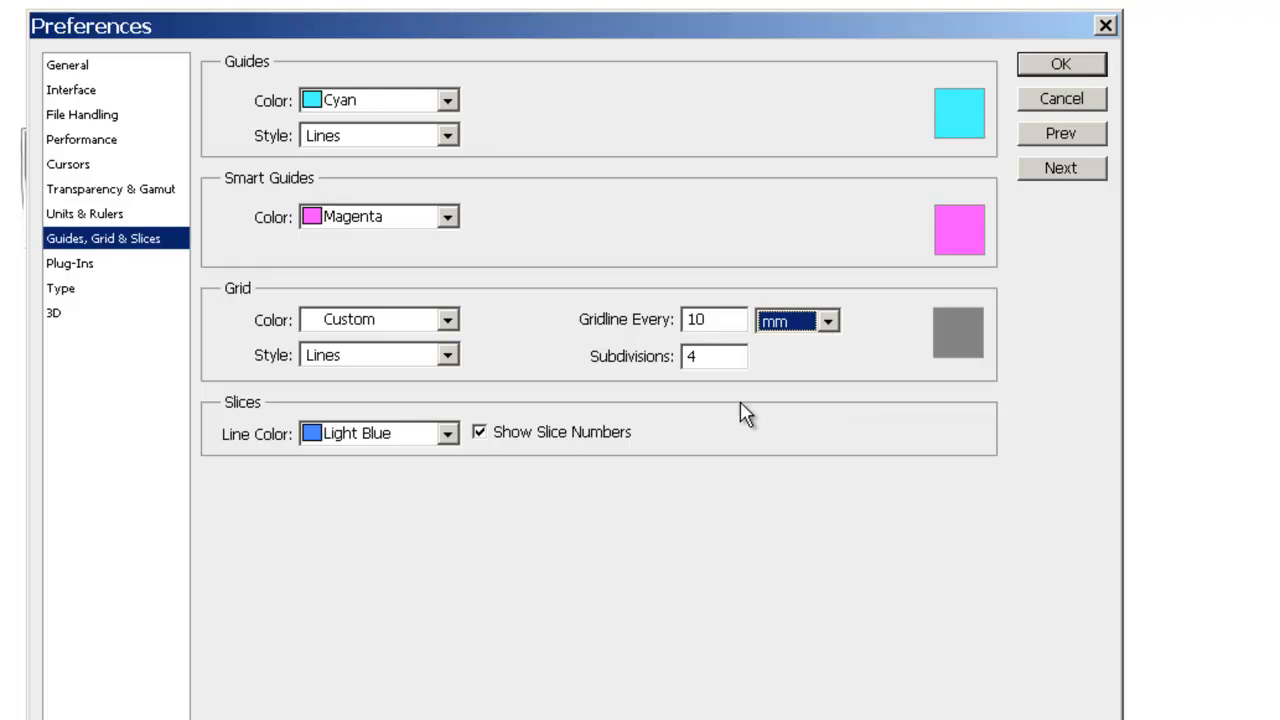
double_click(700, 356)
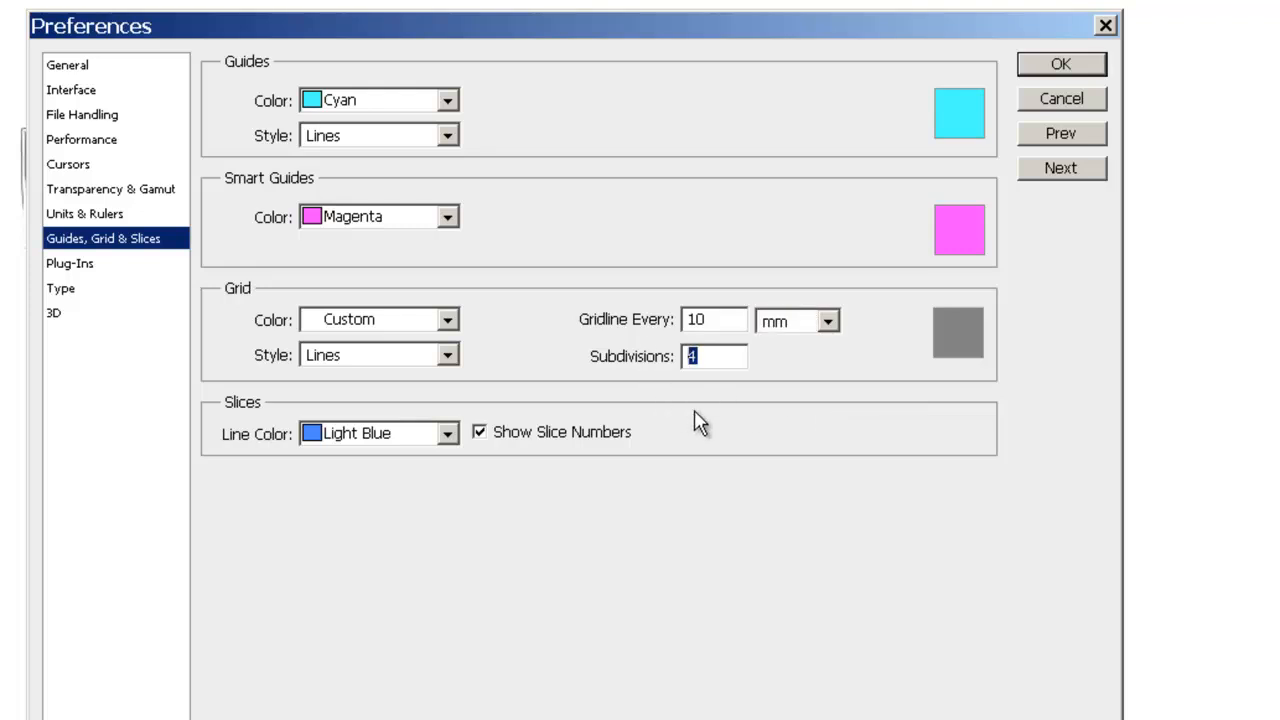
type("5")
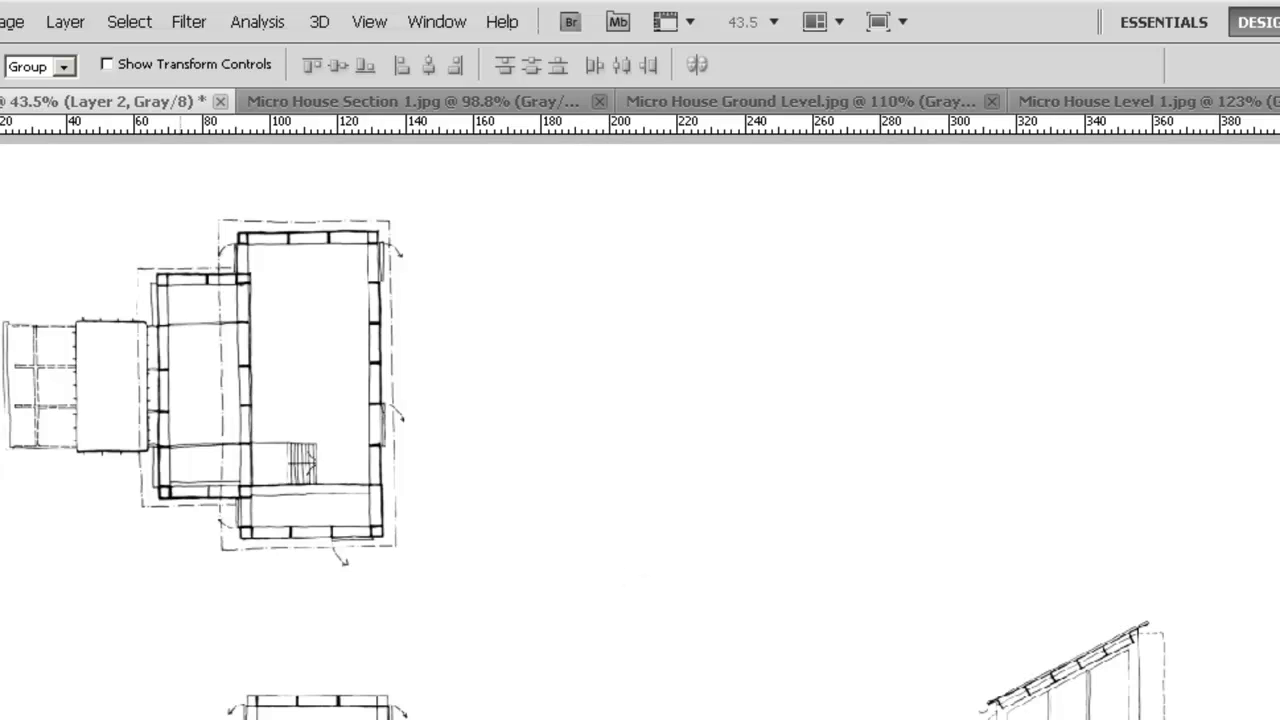
Drag a horizontal guide to the section's base and lower the ground plan onto it.
left_click(591, 126)
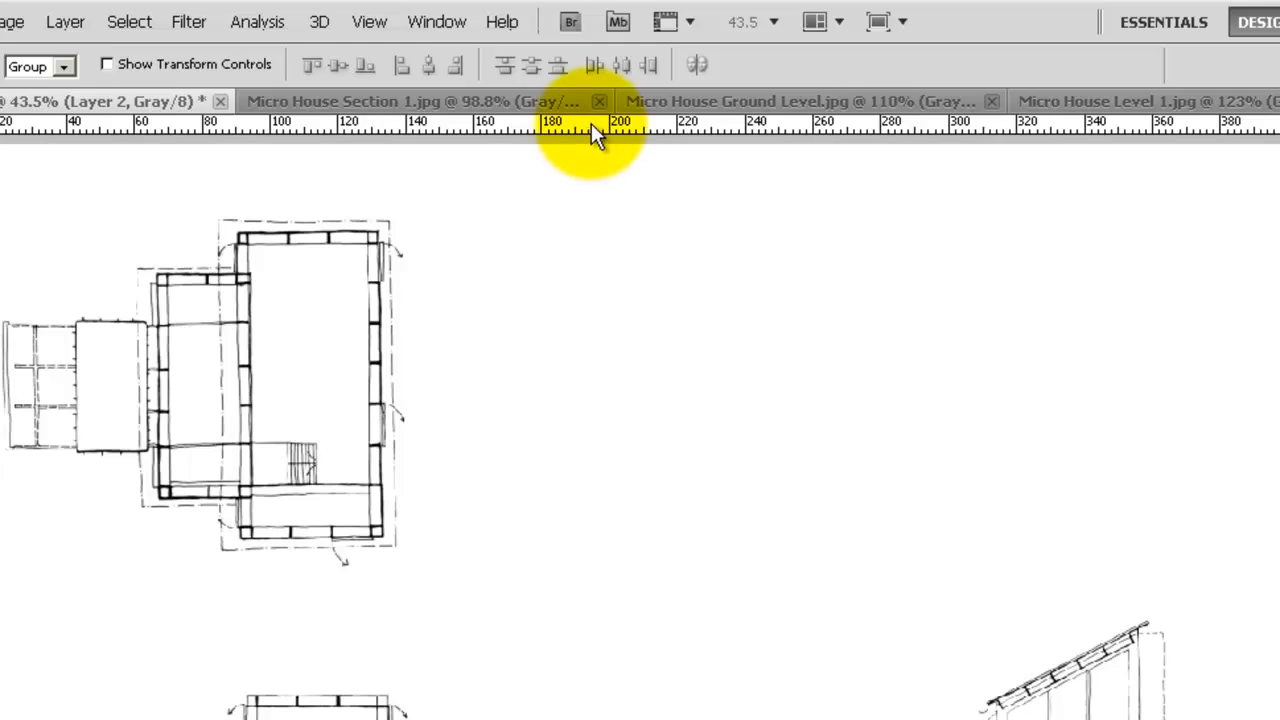
left_click_drag(591, 126, 591, 300)
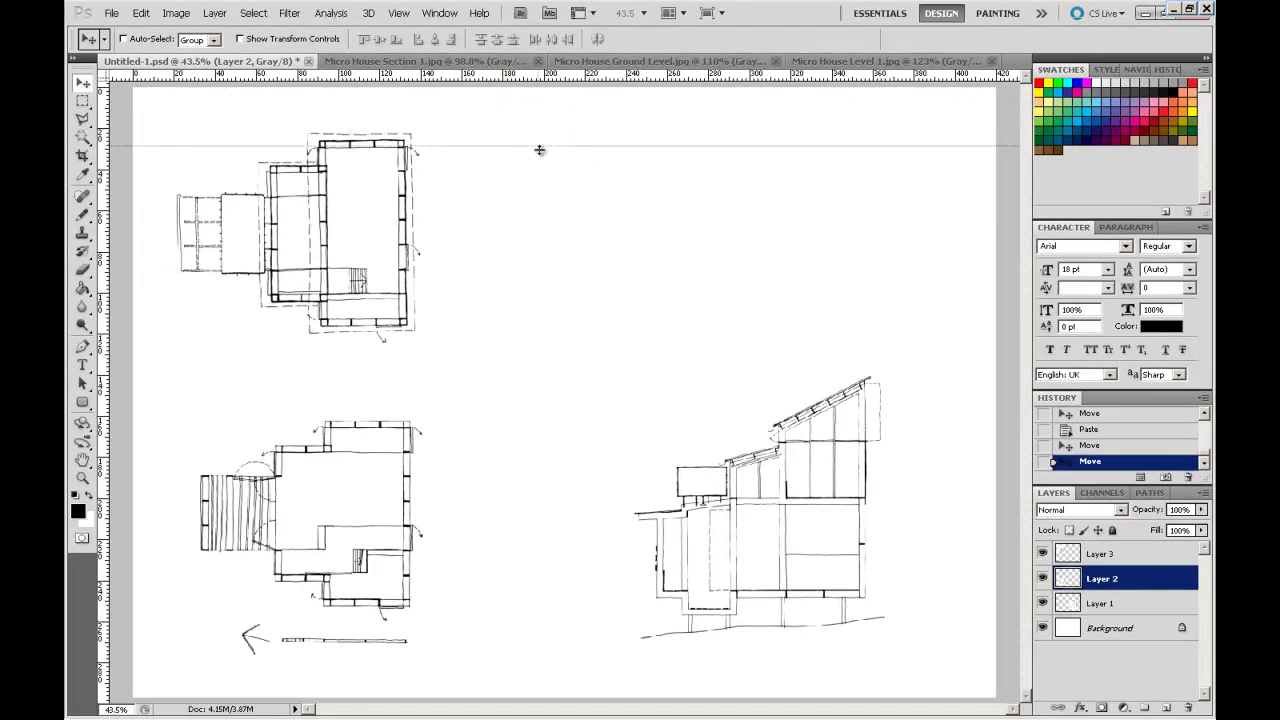
left_click_drag(539, 150, 564, 573)
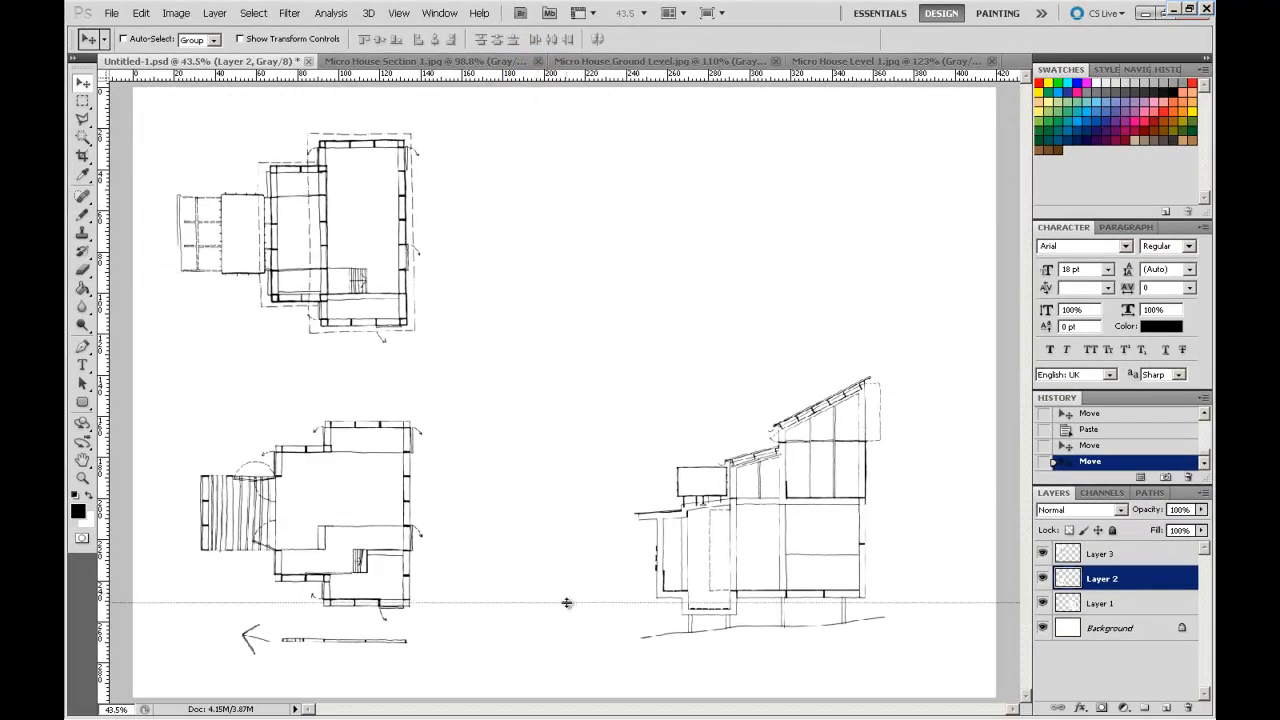
left_click_drag(567, 603, 568, 597)
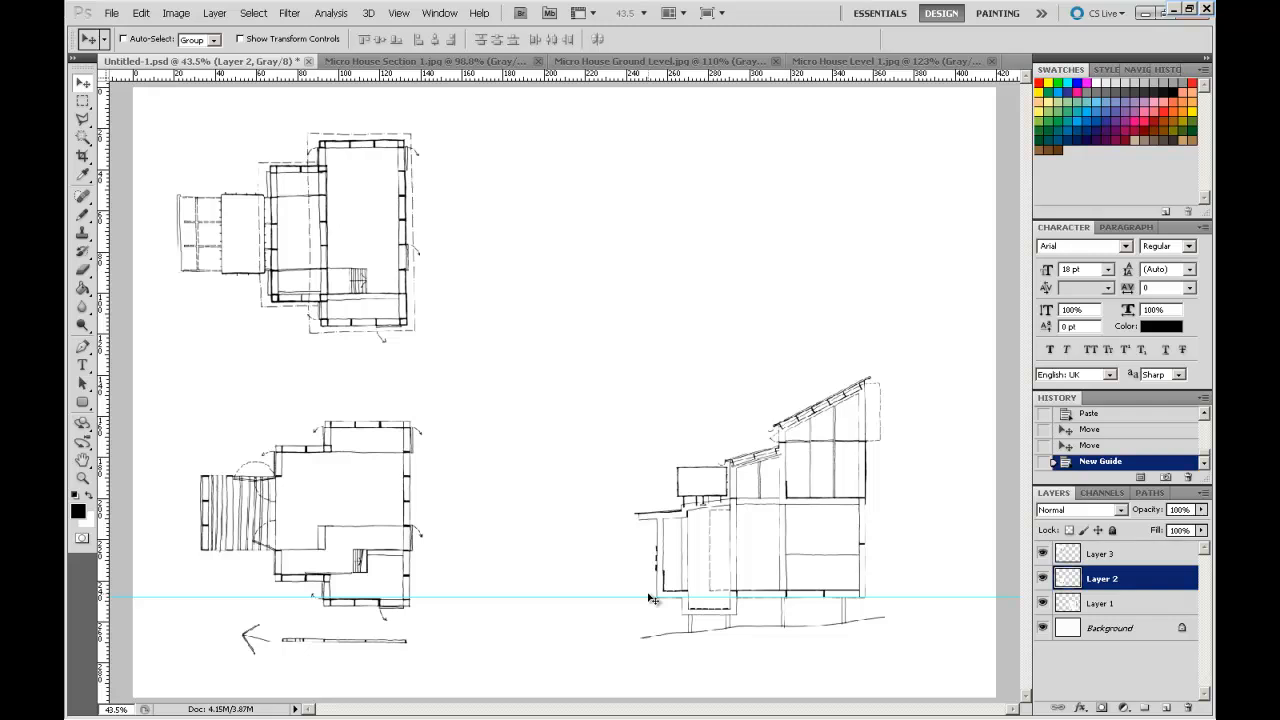
left_click_drag(362, 546, 362, 558)
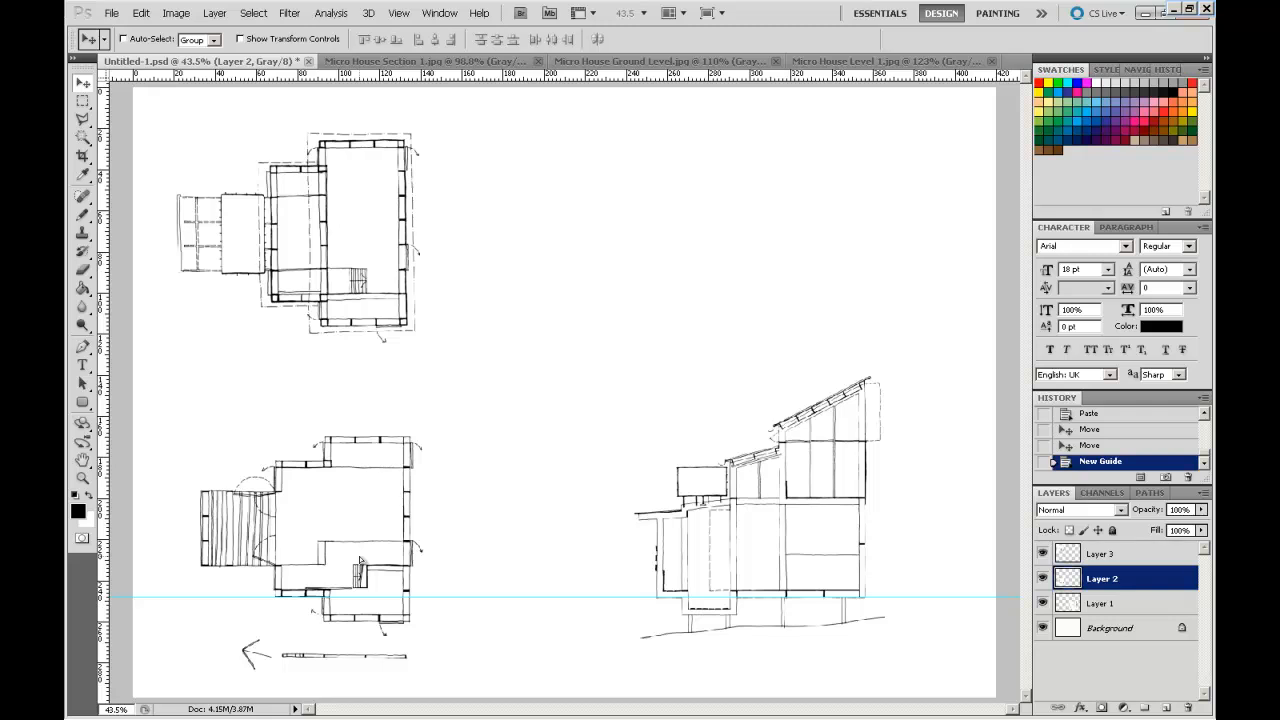
key("Down")
key("Down")
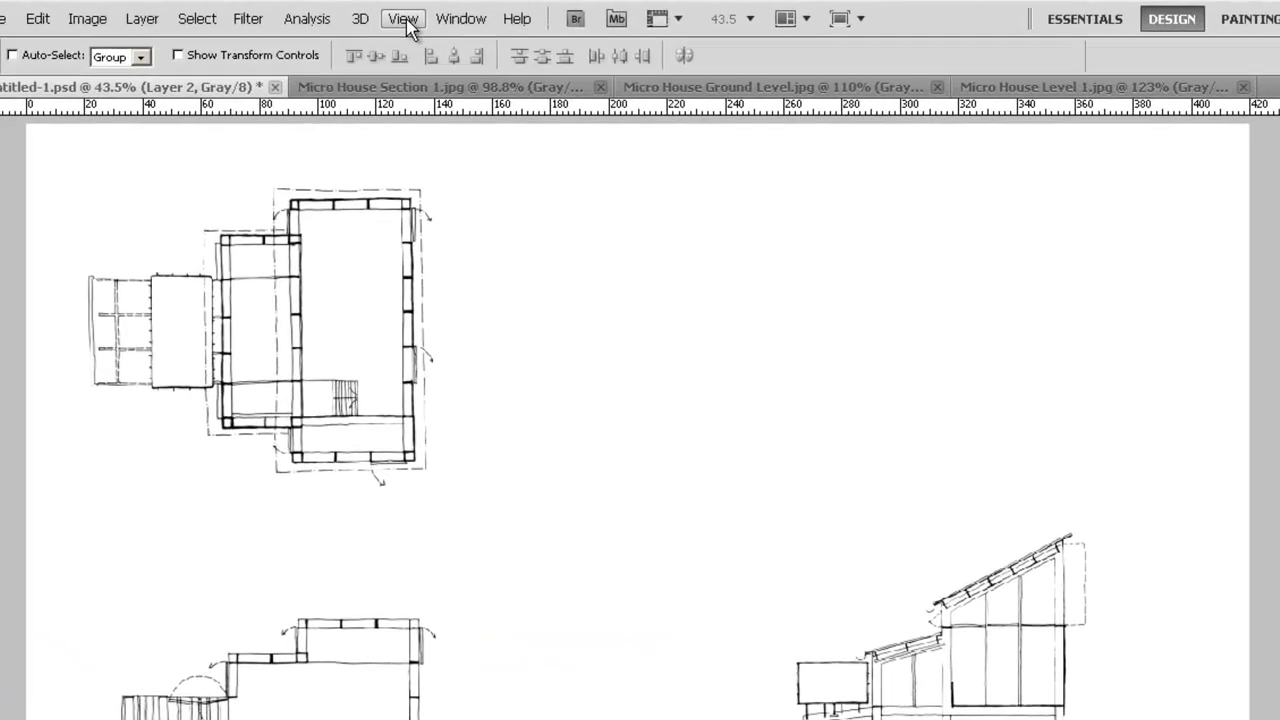
Create a vertical guide at position 140 mm via View > New Guide.
left_click(398, 13)
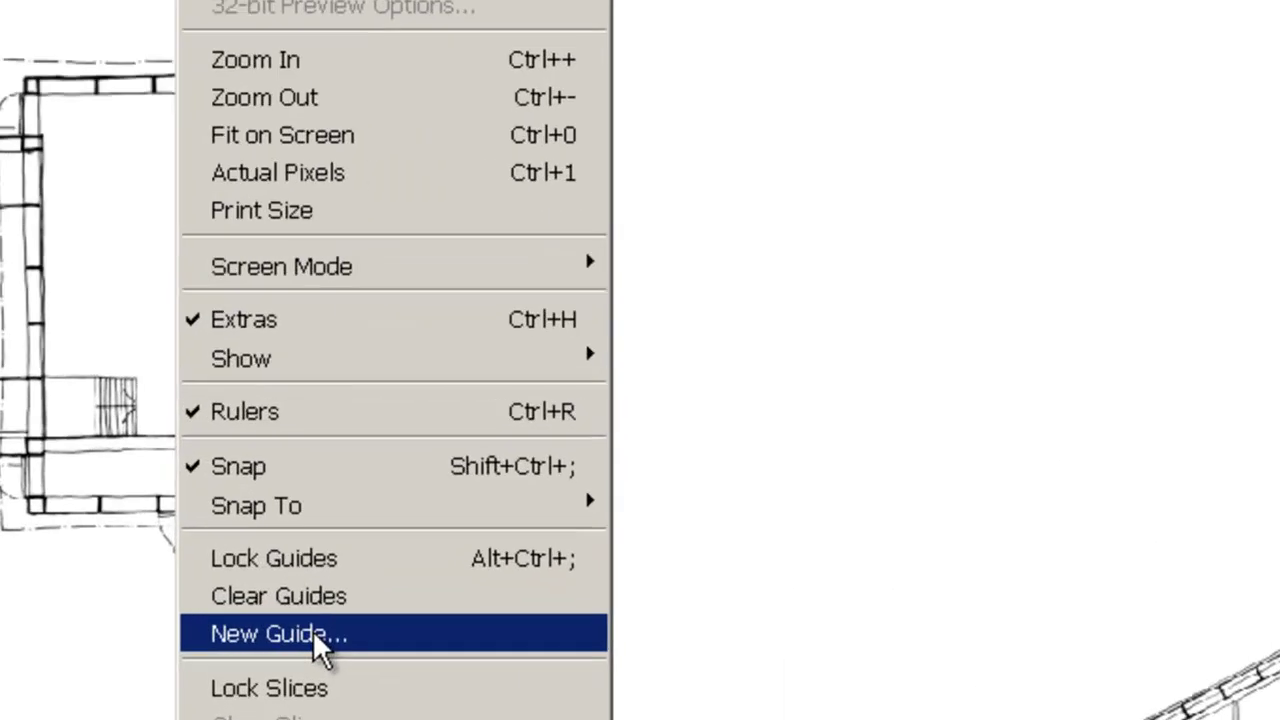
left_click(470, 543)
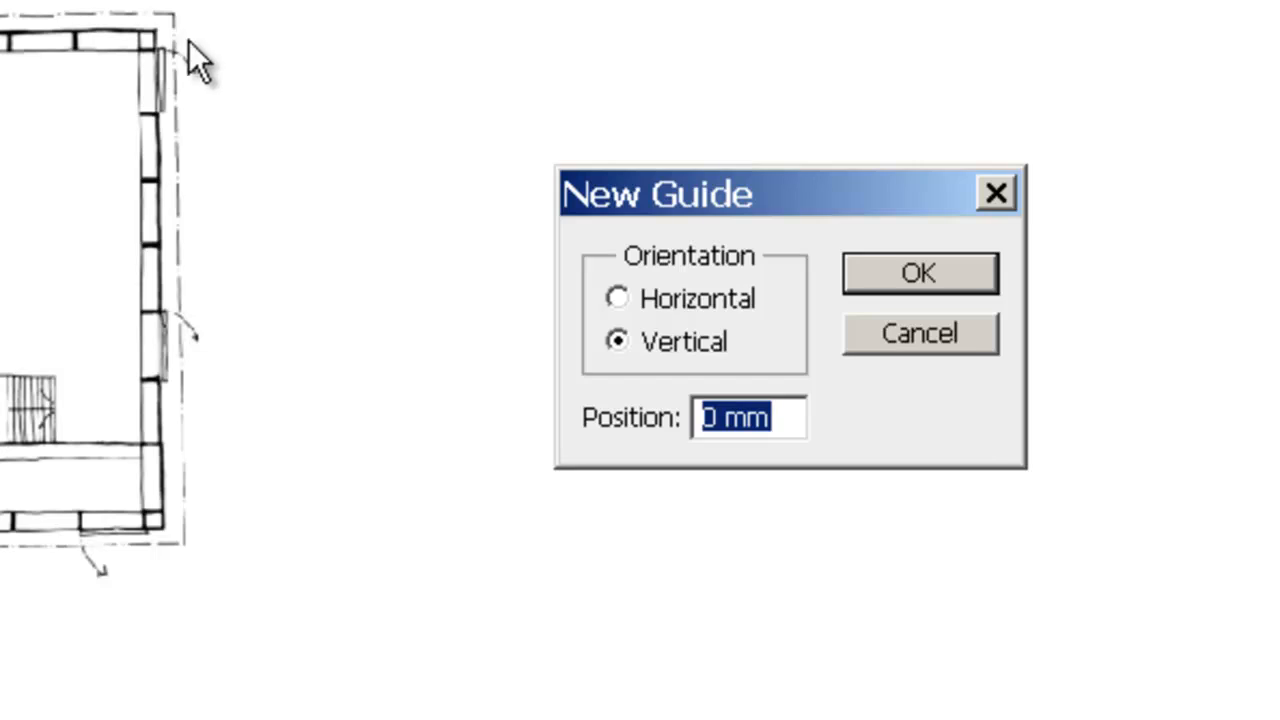
left_click(703, 417)
type("14")
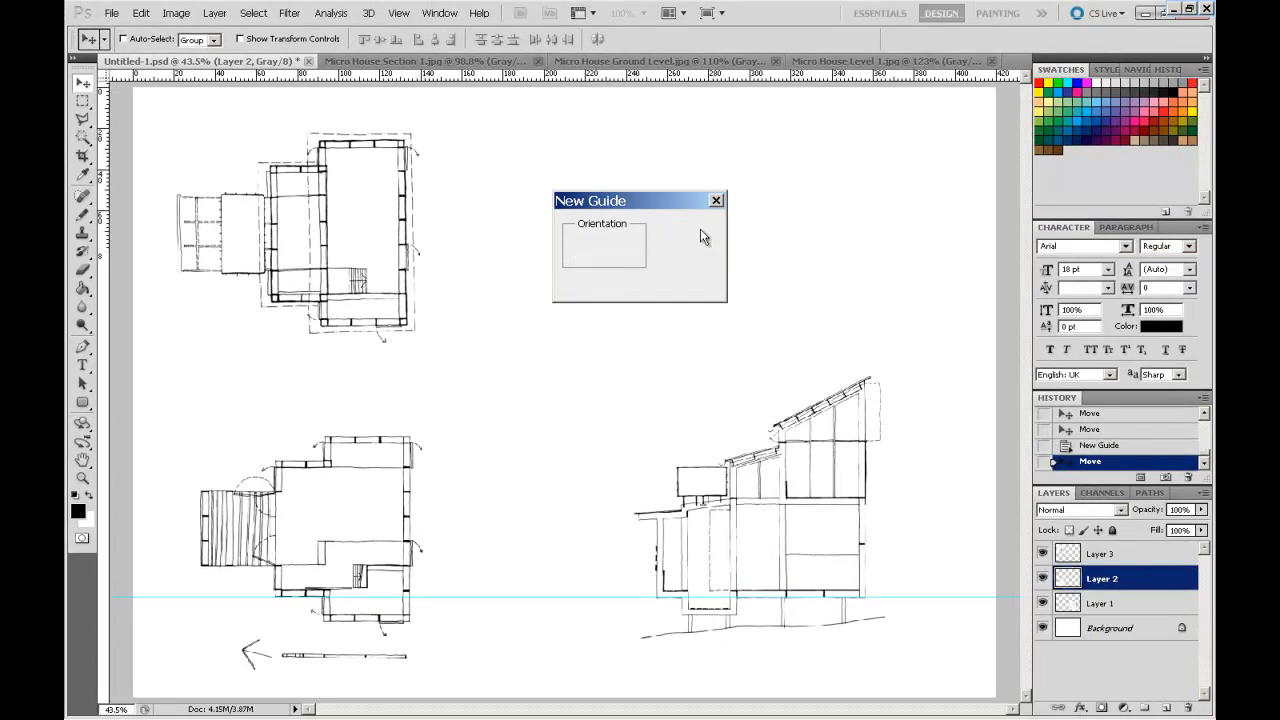
left_click(700, 228)
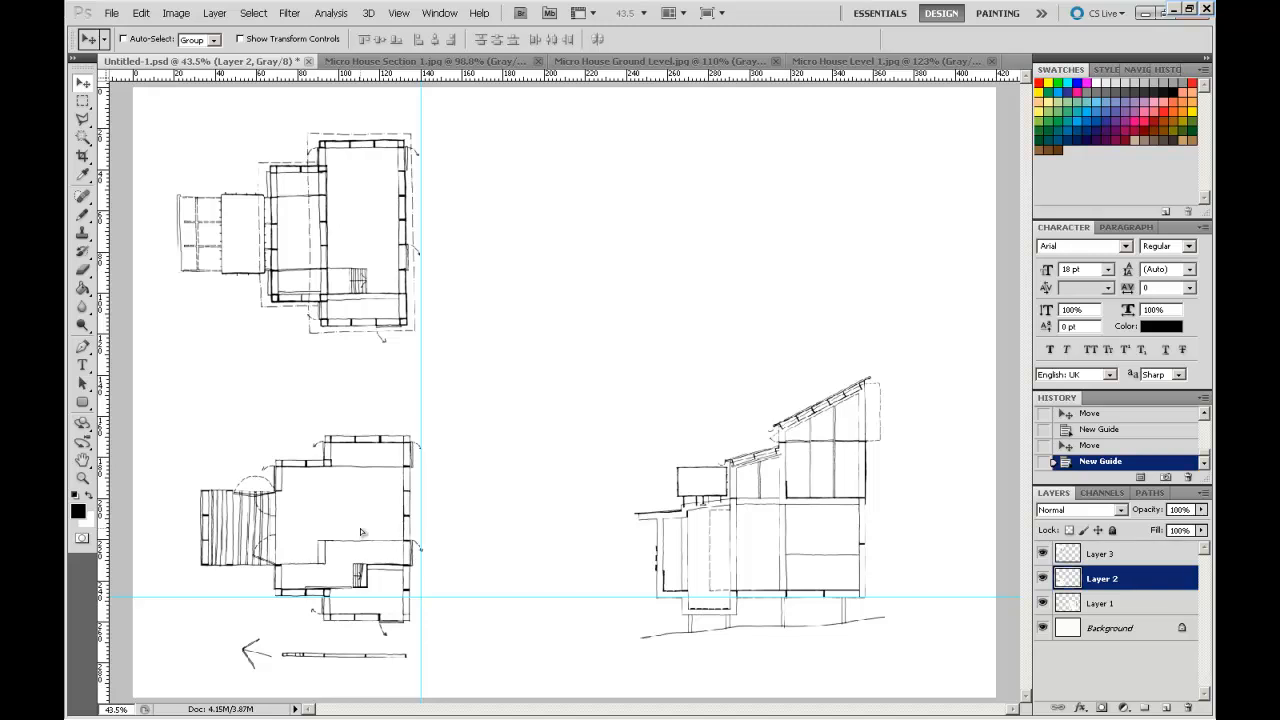
Move the Layer 2 and Layer 3 plans right so both sit flush on the 140 mm guide.
left_click_drag(360, 533, 370, 539)
key("Right")
key("Right")
key("Right")
key("Right")
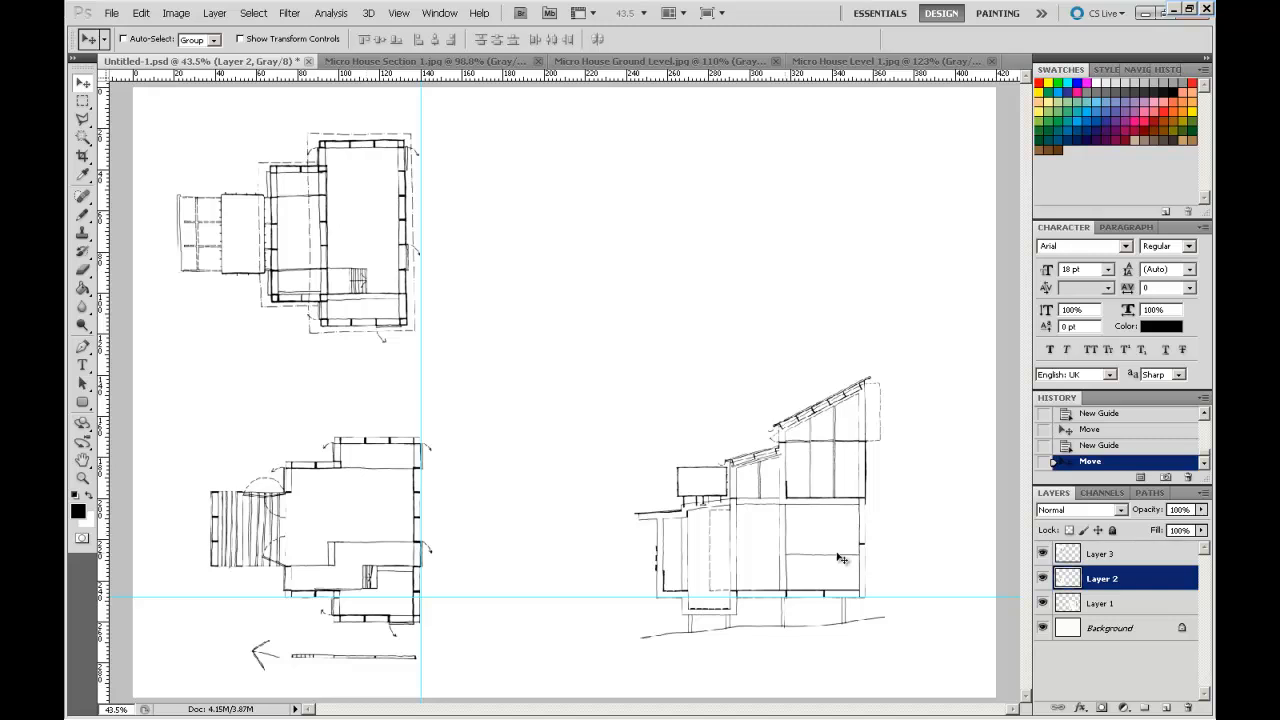
left_click(1113, 556)
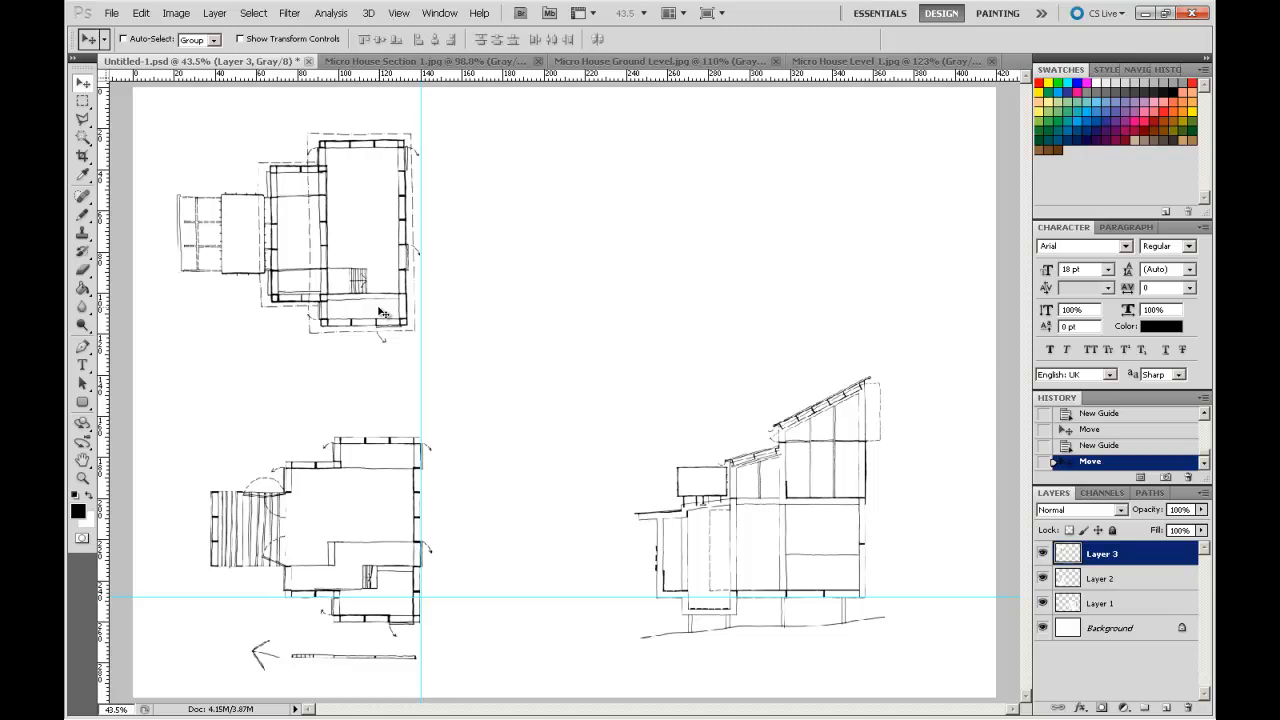
key("Right")
key("Right")
key("Right")
key("Right")
key("Right")
key("Right")
key("Right")
key("Right")
key("Right")
key("Right")
key("Right")
key("Right")
key("Right")
key("Right")
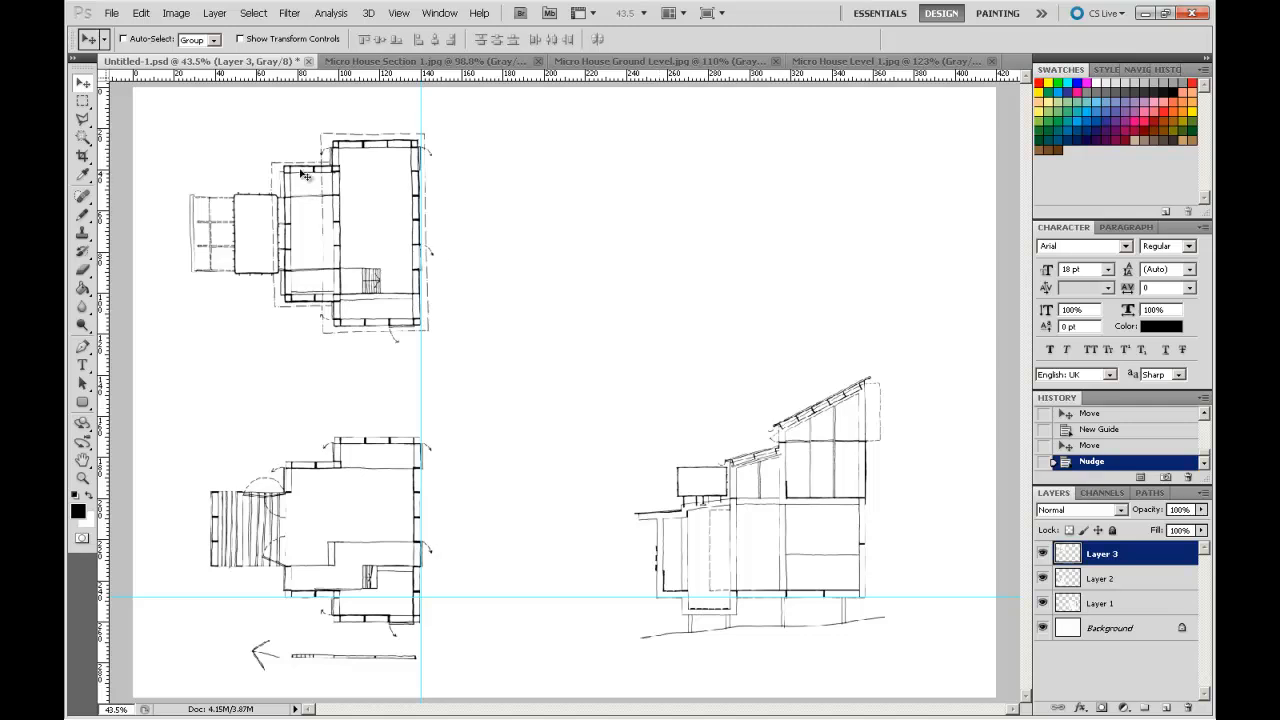
Save the presentation sheet with File > Save.
left_click(112, 13)
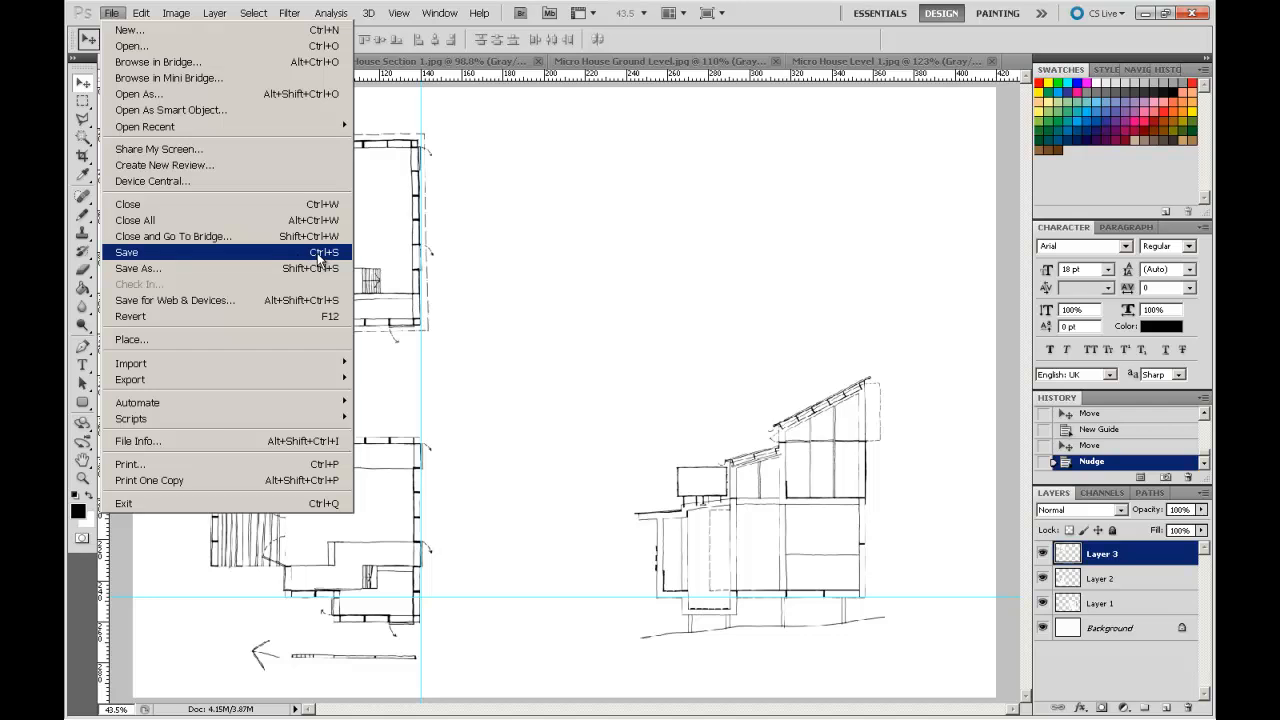
left_click(320, 252)
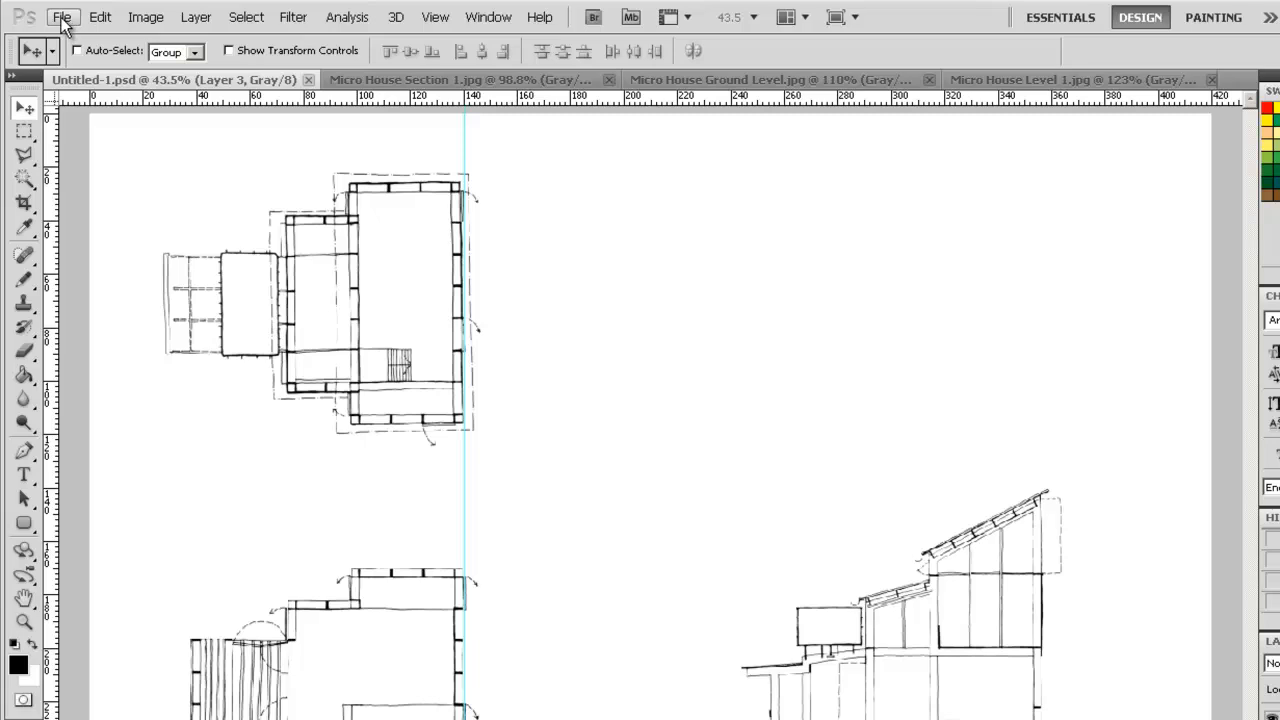
Bring up the Print dialog for the HP Deskjet 1280.
left_click(62, 17)
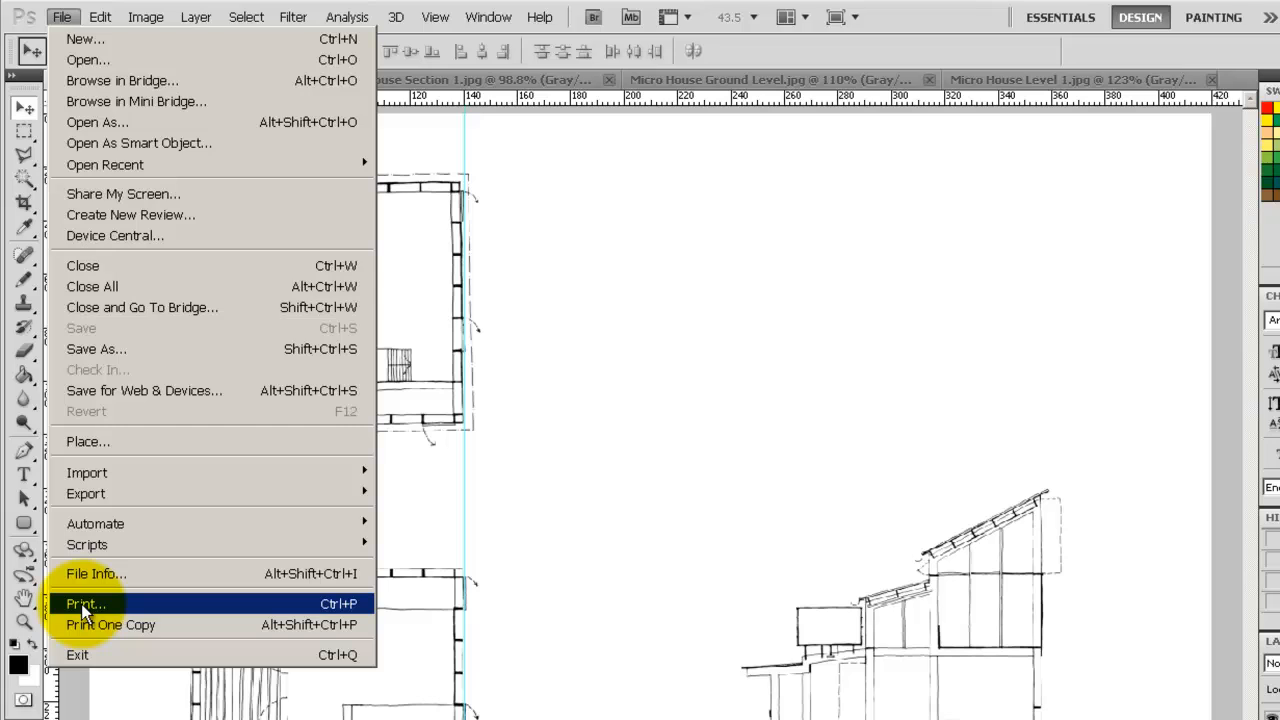
left_click(81, 604)
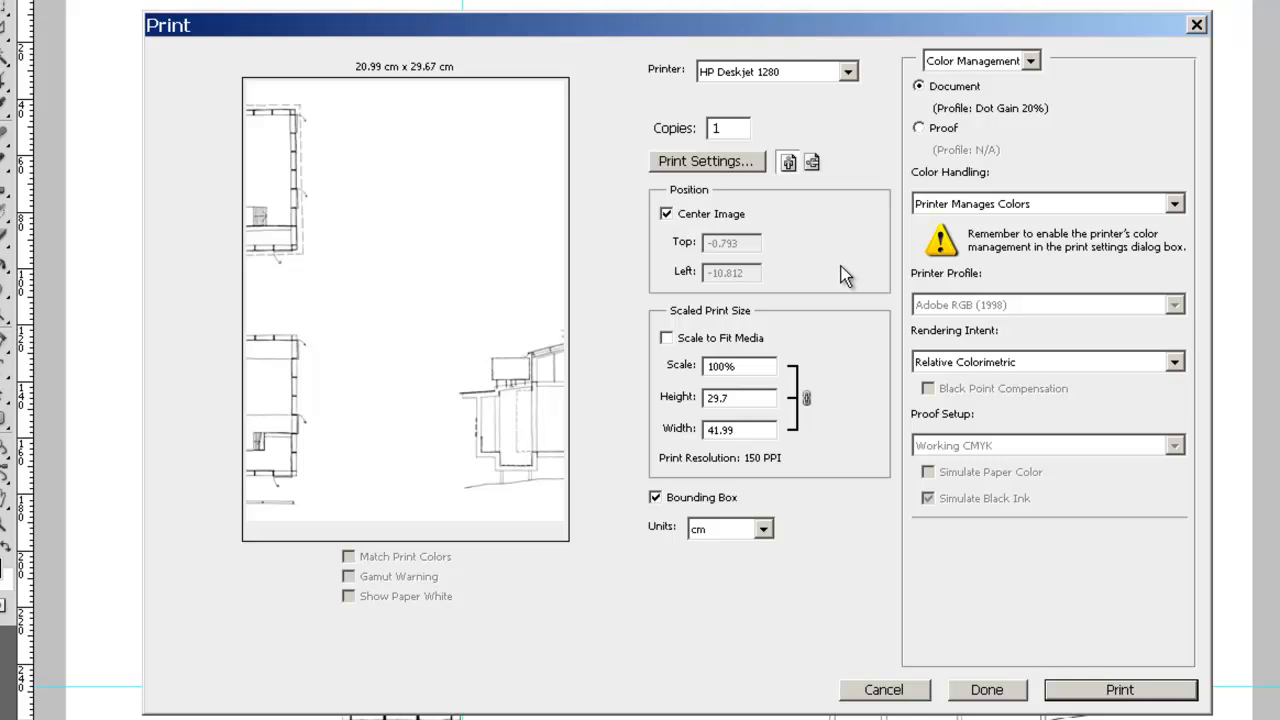
In the printer's own settings, choose A3 297x420 mm paper.
left_click(734, 163)
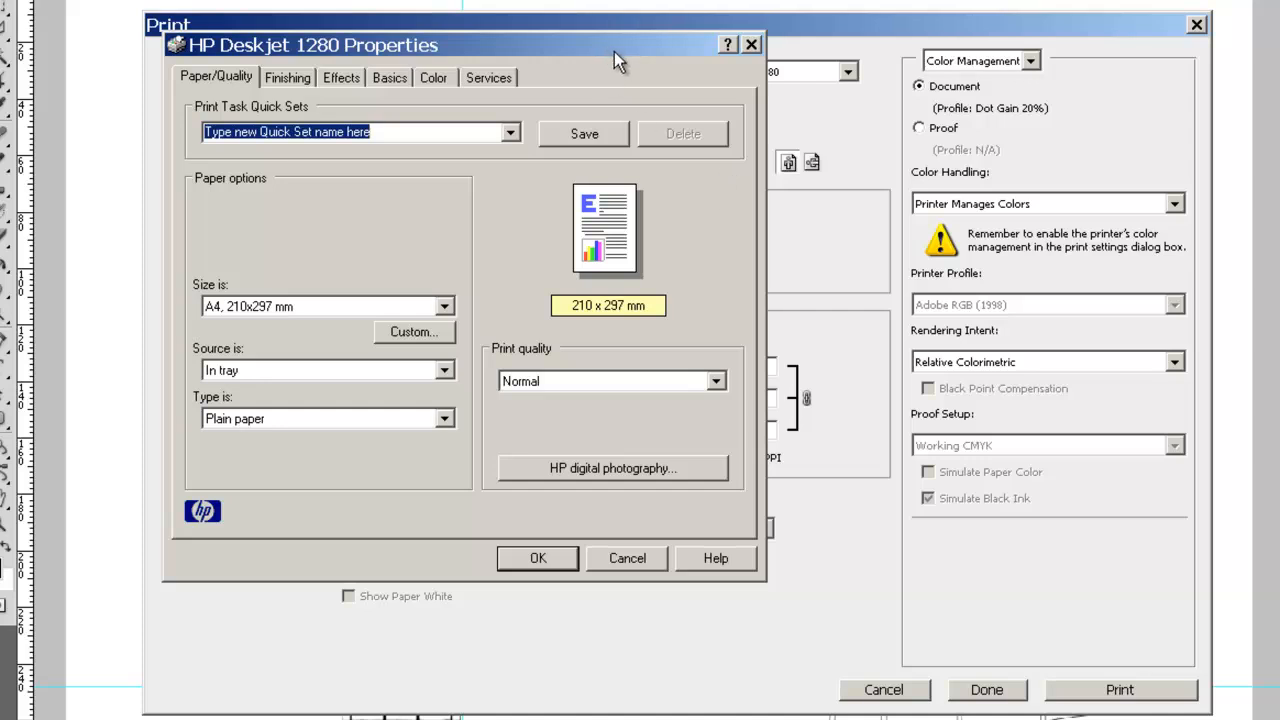
left_click_drag(606, 46, 1063, 73)
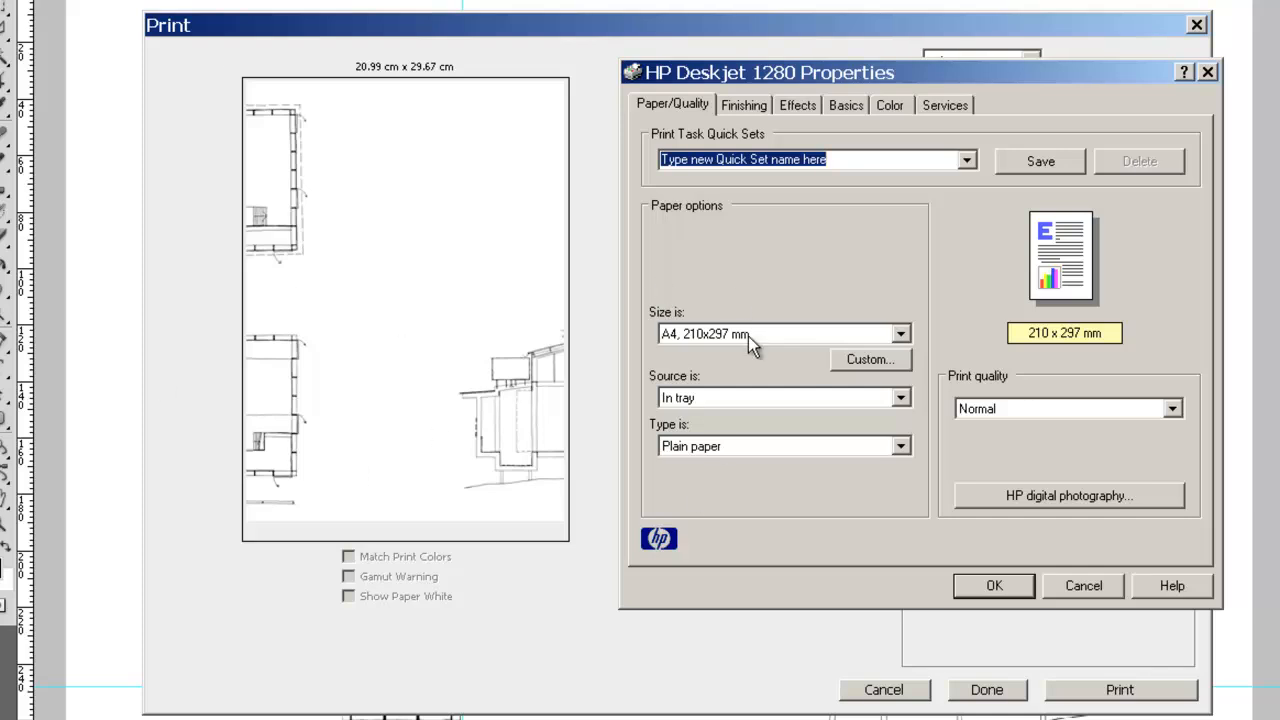
left_click_drag(847, 76, 814, 66)
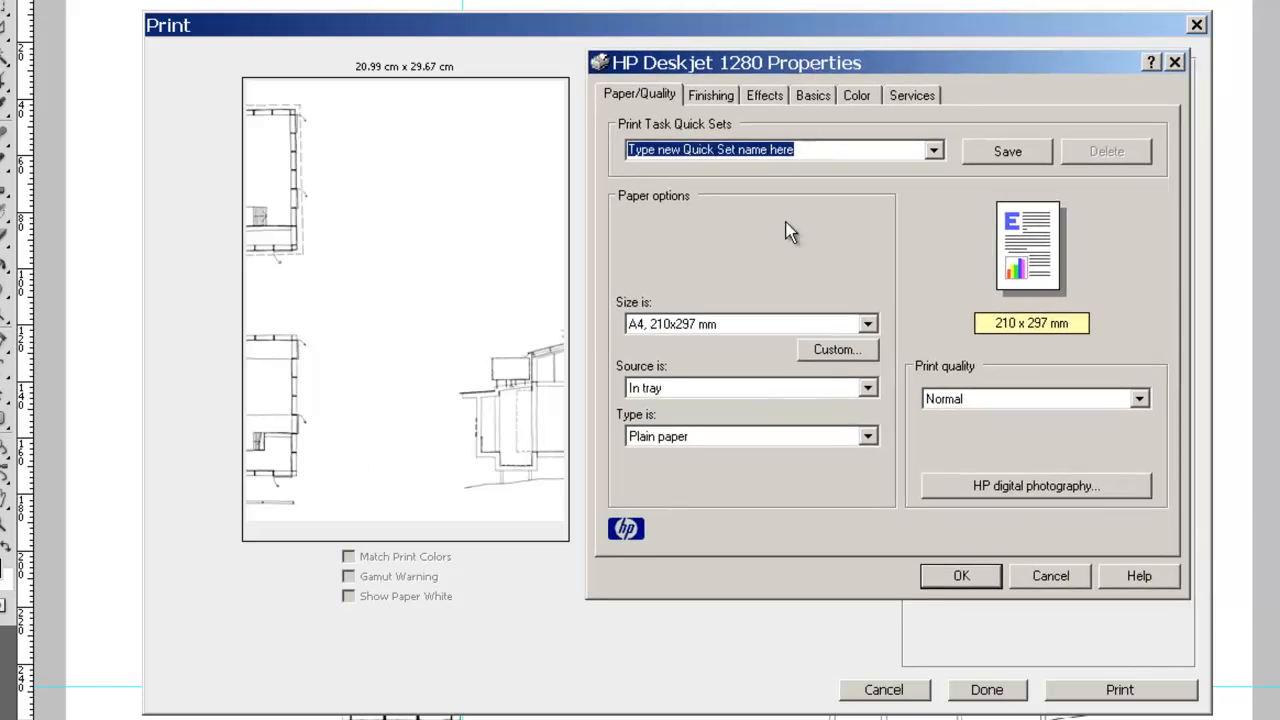
left_click(735, 324)
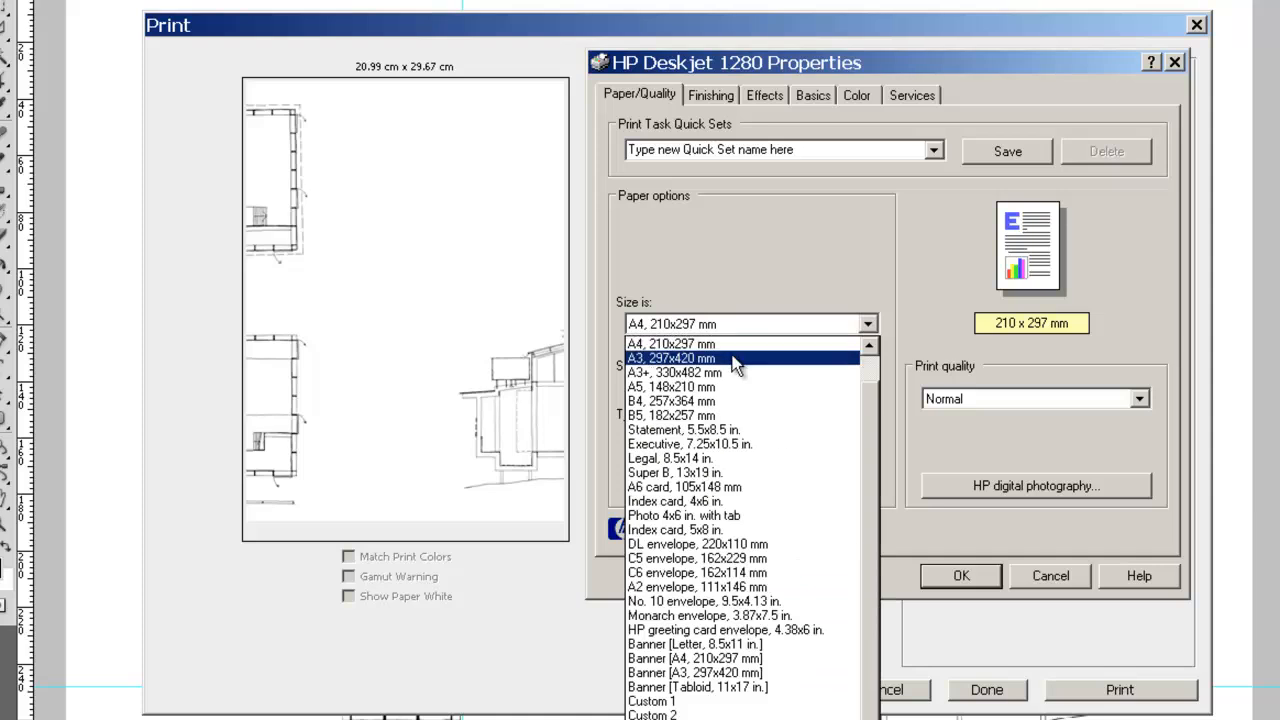
left_click(672, 358)
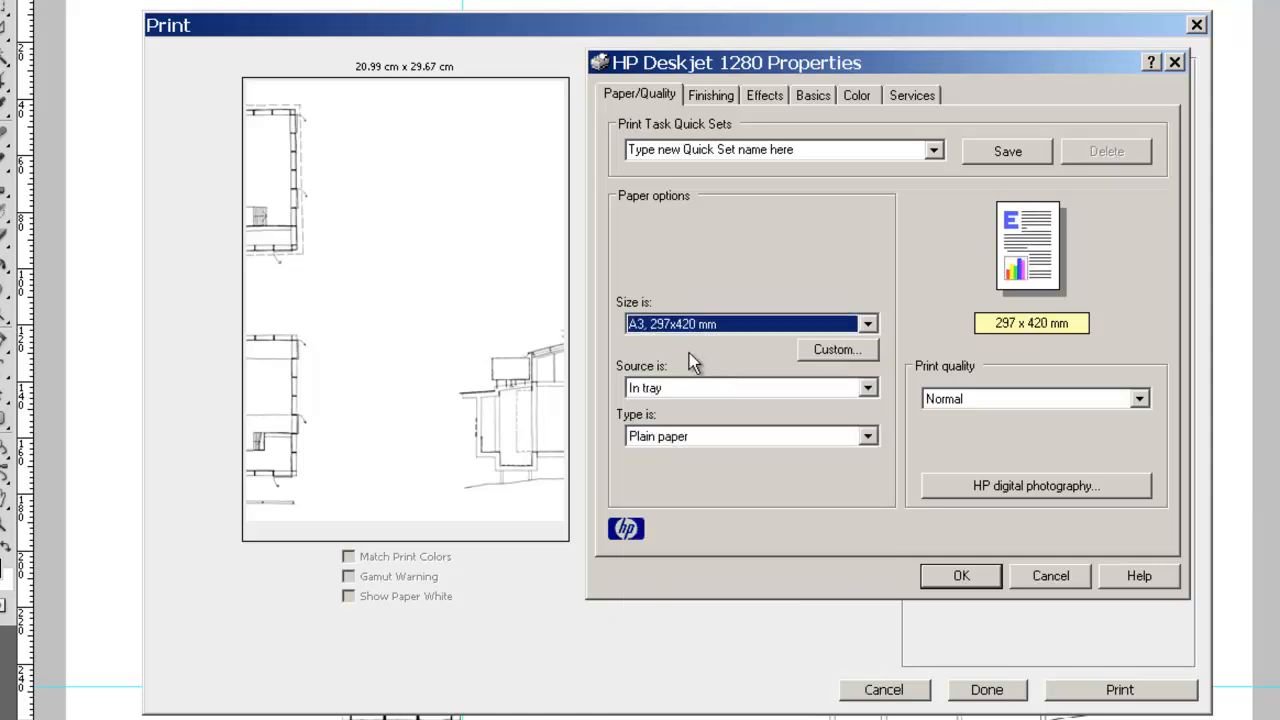
Set the page orientation to Landscape and accept the A3 printer settings.
left_click(814, 93)
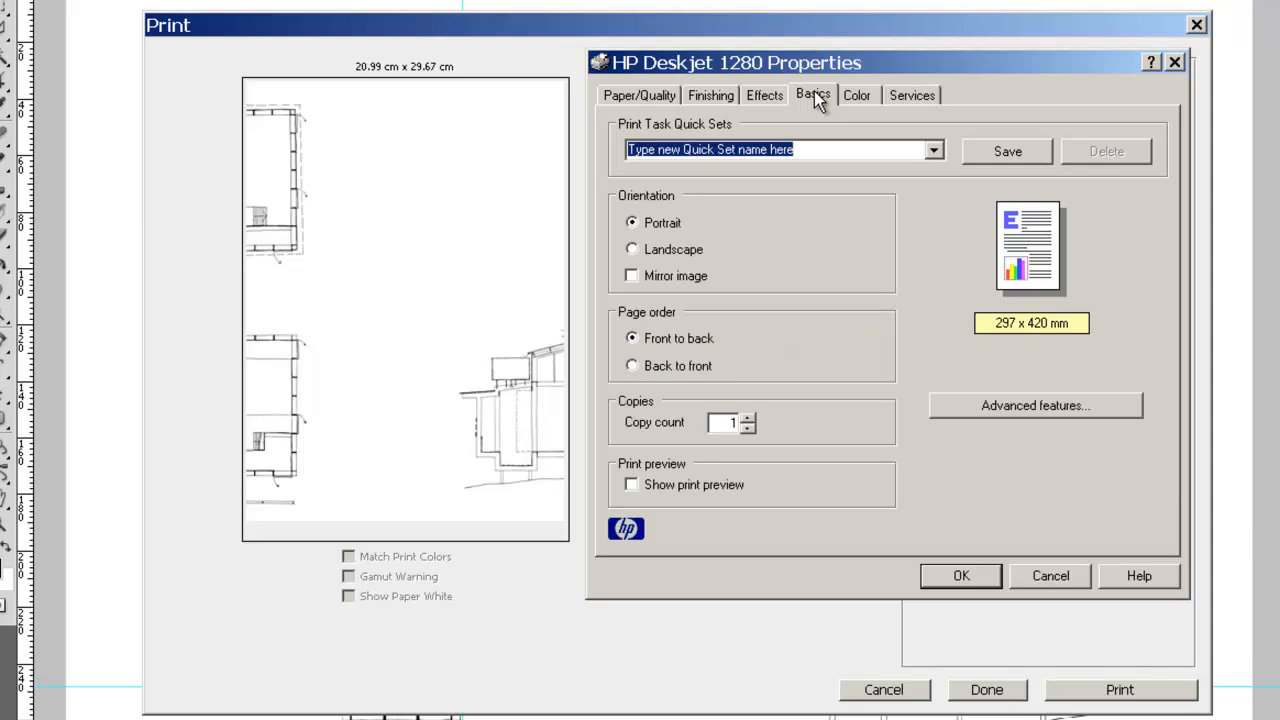
left_click(673, 250)
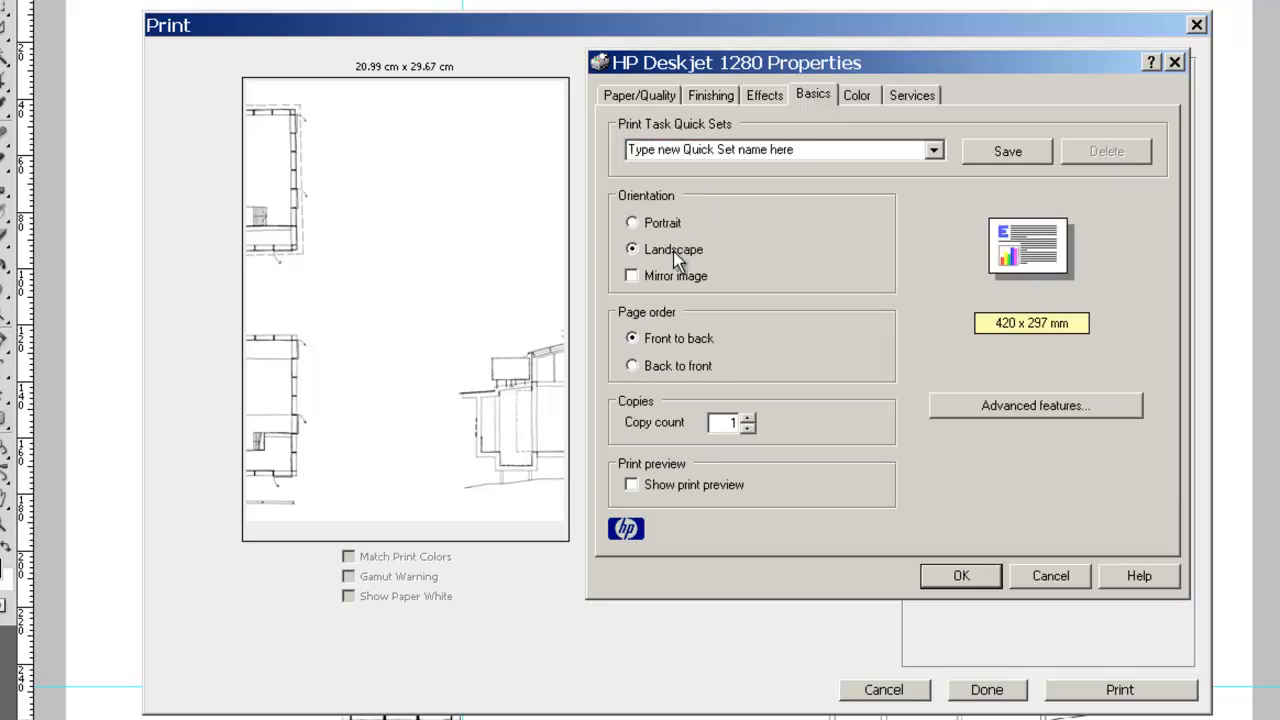
left_click(960, 577)
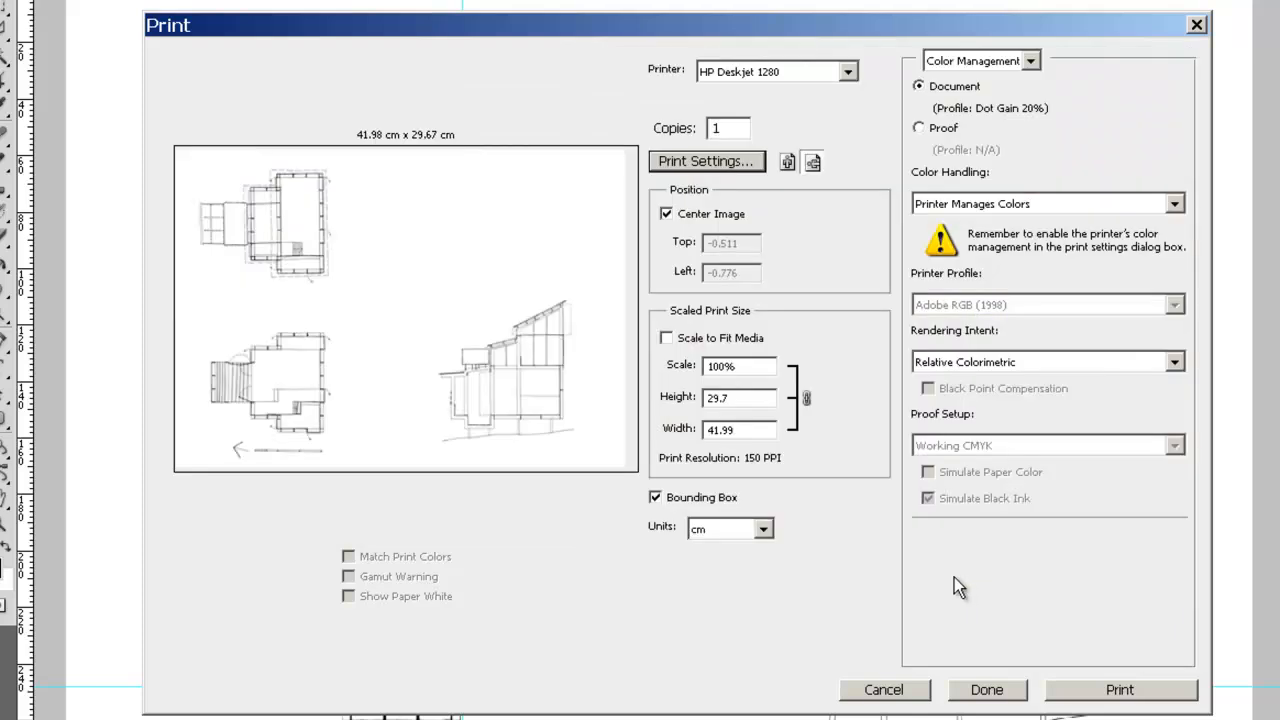